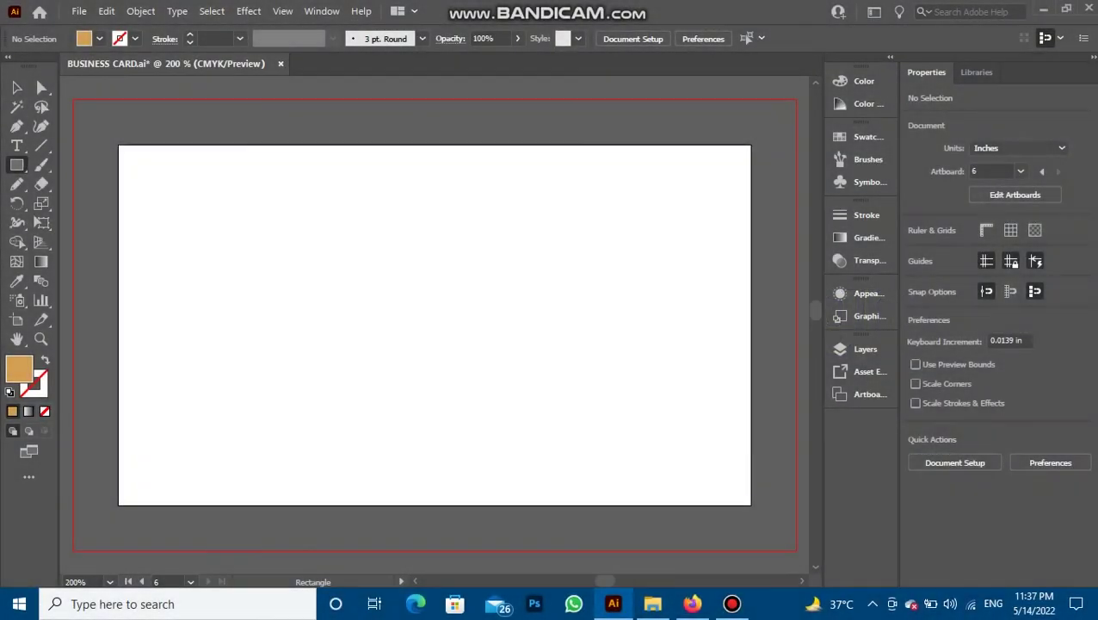
Step: Draw a rectangle over the whole card and send it behind the logo and text
{"action": "mouse_move", "coordinate": [118, 145]}
{"action": "left_mouse_down"}
{"action": "mouse_move", "coordinate": [785, 531]}
{"action": "mouse_move", "coordinate": [751, 505]}
{"action": "left_mouse_up"}
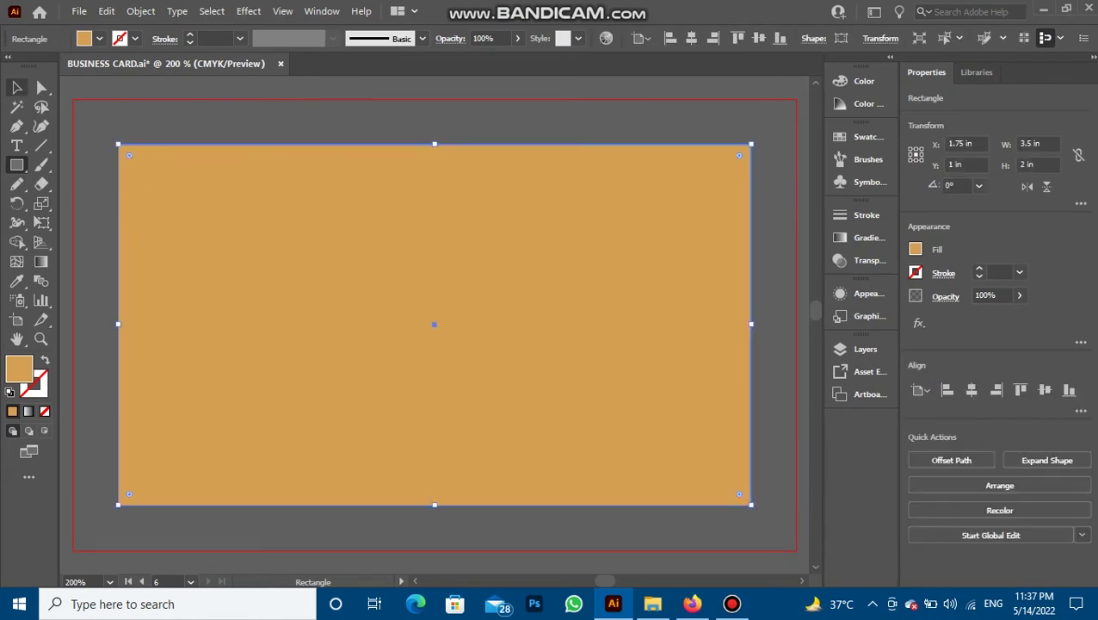
{"action": "key", "text": "a"}
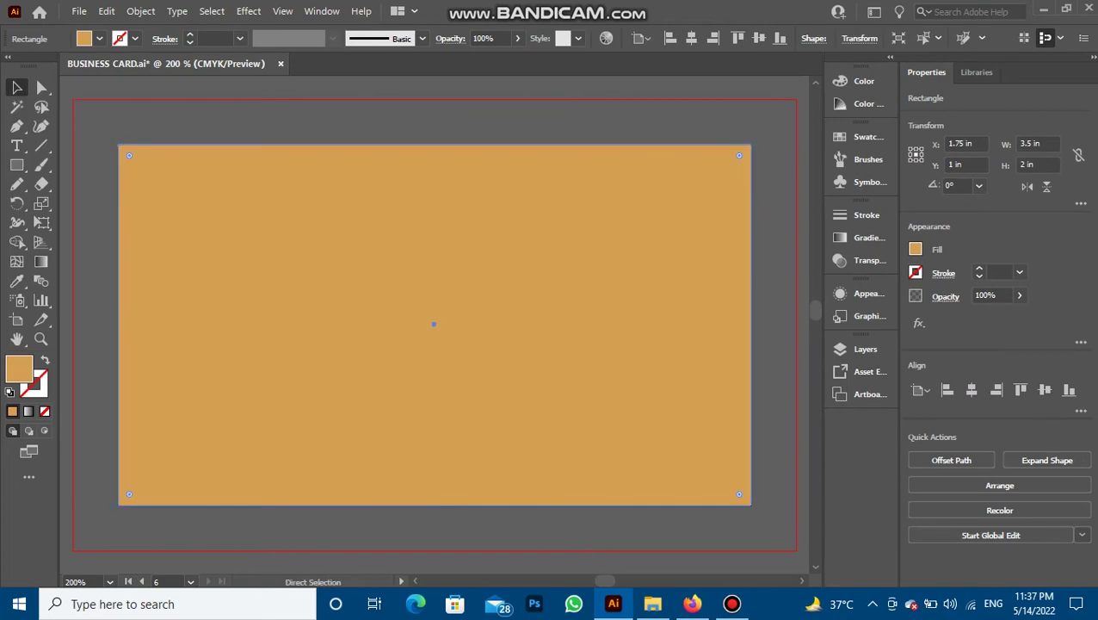
{"action": "key", "text": "ctrl+shift+bracketleft"}
{"action": "left_click", "coordinate": [405, 276]}
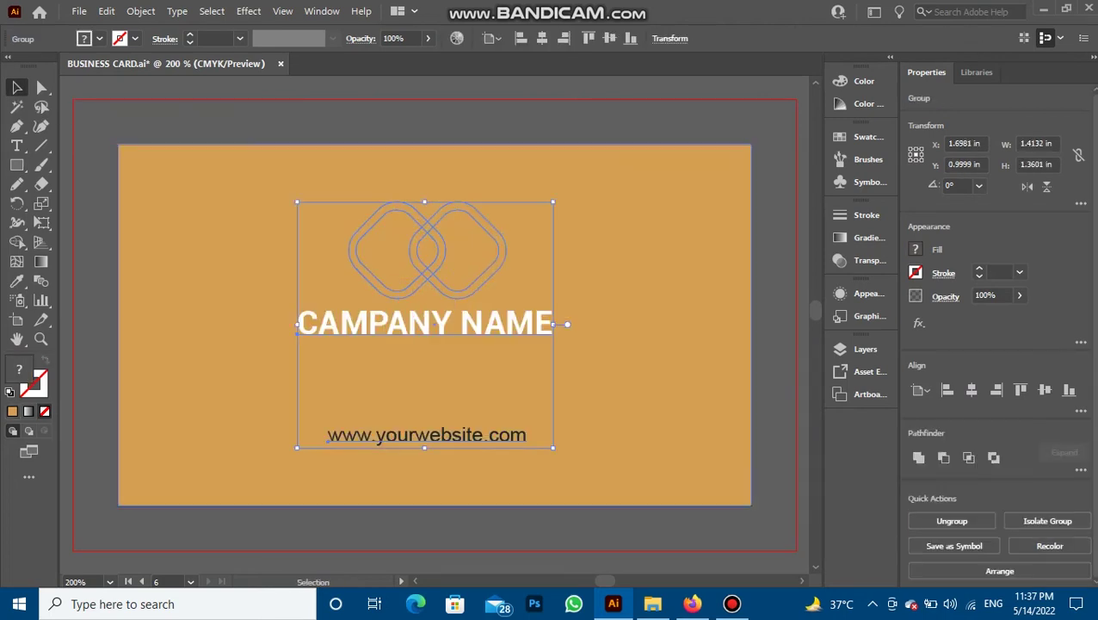
{"action": "left_click", "coordinate": [404, 276]}
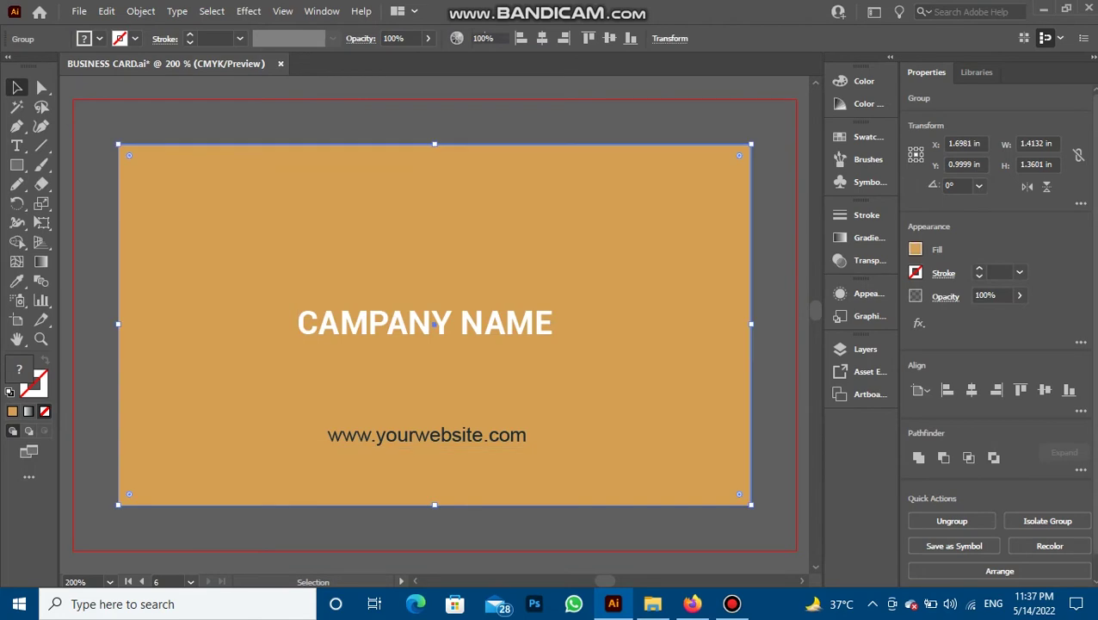
Step: Fill the background rectangle with the website text's dark navy colour
{"action": "key", "text": "i"}
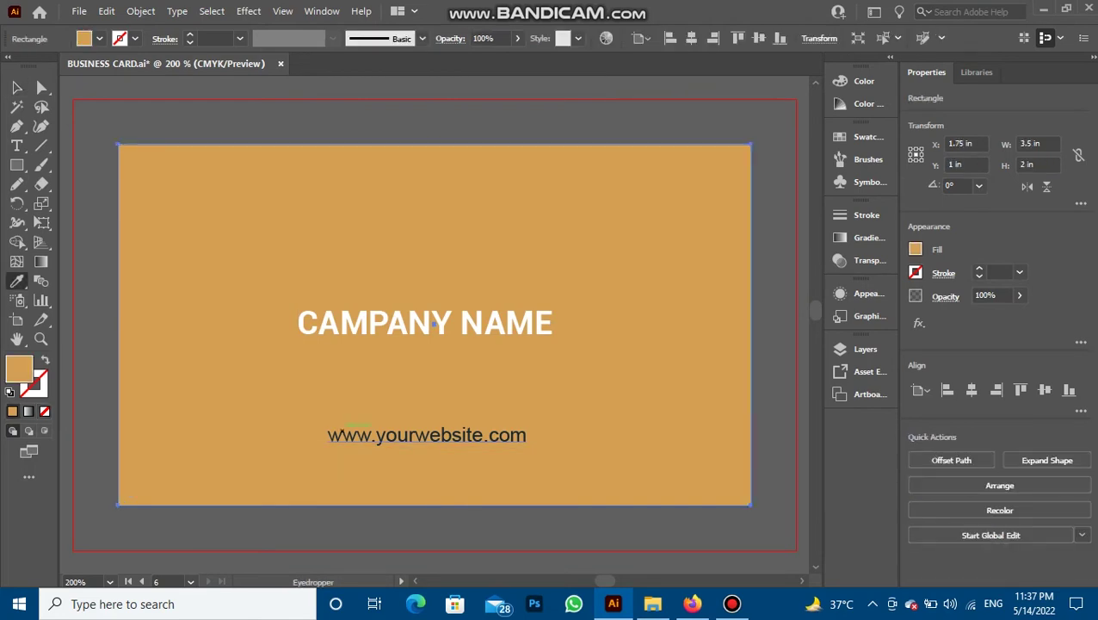
{"action": "left_click", "coordinate": [427, 435]}
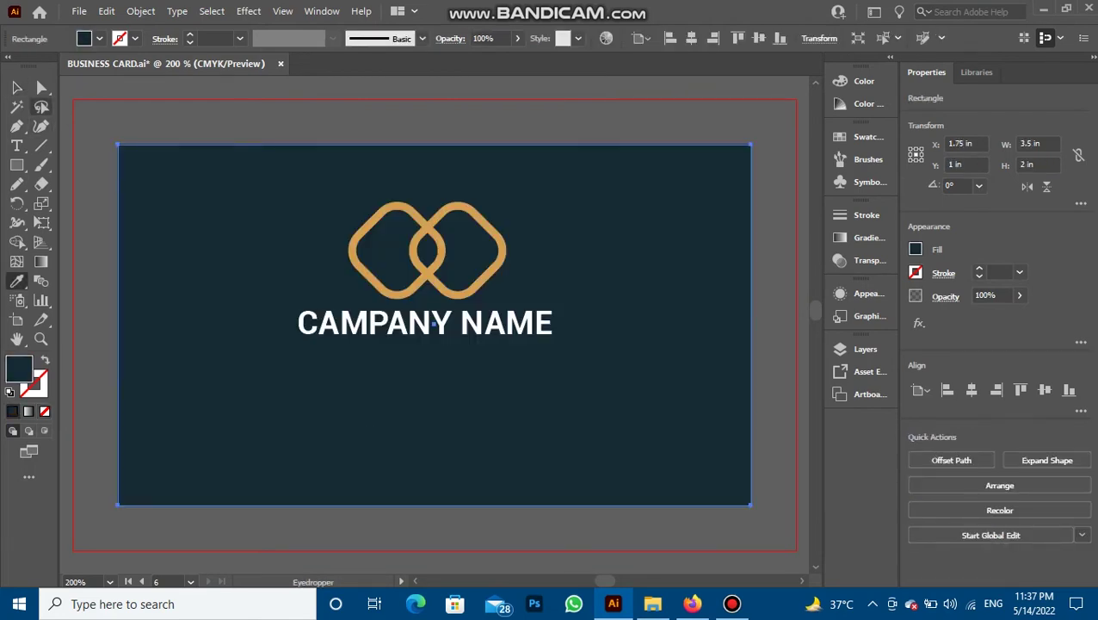
{"action": "key", "text": "v"}
{"action": "key", "text": "ctrl+shift+a"}
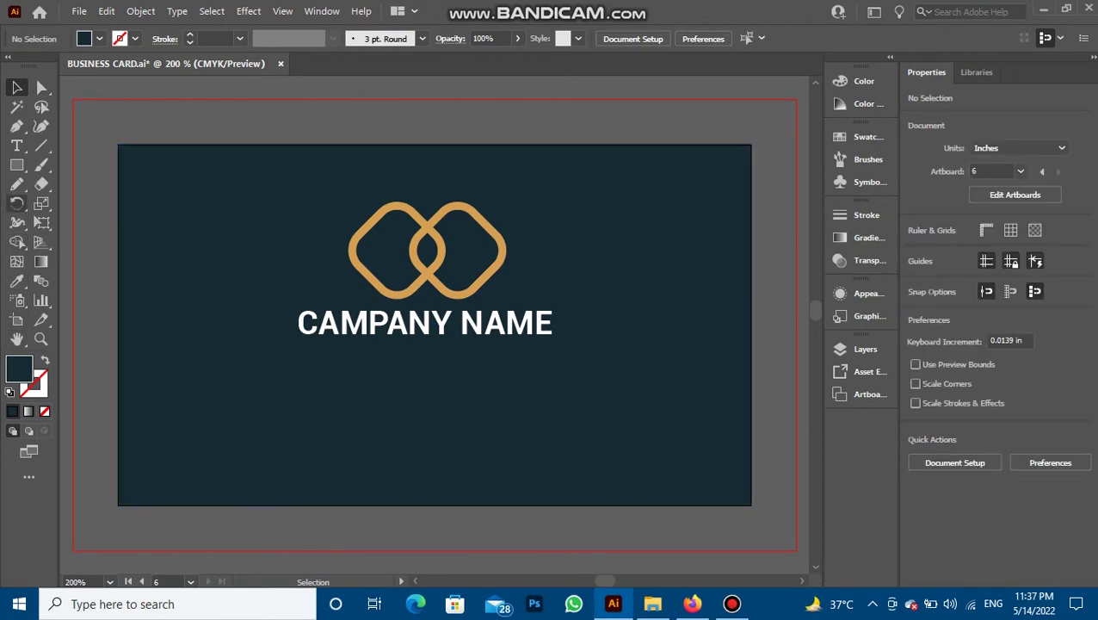
Step: Draw a thin full-width bar along the card's bottom edge
{"action": "left_click", "coordinate": [16, 164]}
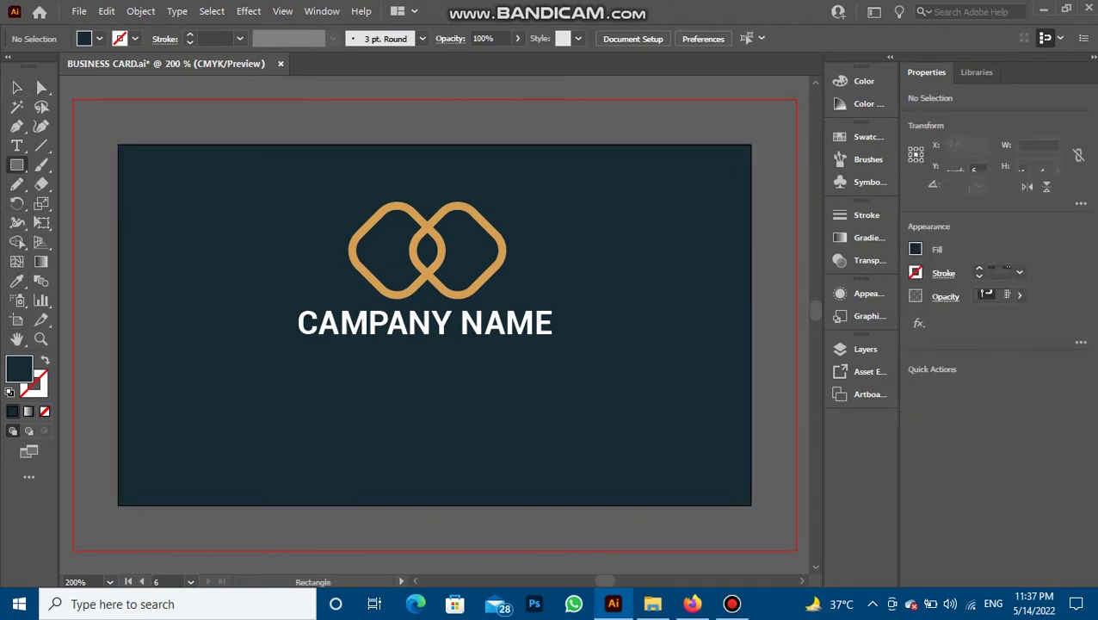
{"action": "mouse_move", "coordinate": [118, 453]}
{"action": "left_mouse_down"}
{"action": "mouse_move", "coordinate": [594, 504]}
{"action": "mouse_move", "coordinate": [752, 505]}
{"action": "left_mouse_up"}
{"action": "left_click", "coordinate": [16, 87]}
{"action": "left_click", "coordinate": [419, 441]}
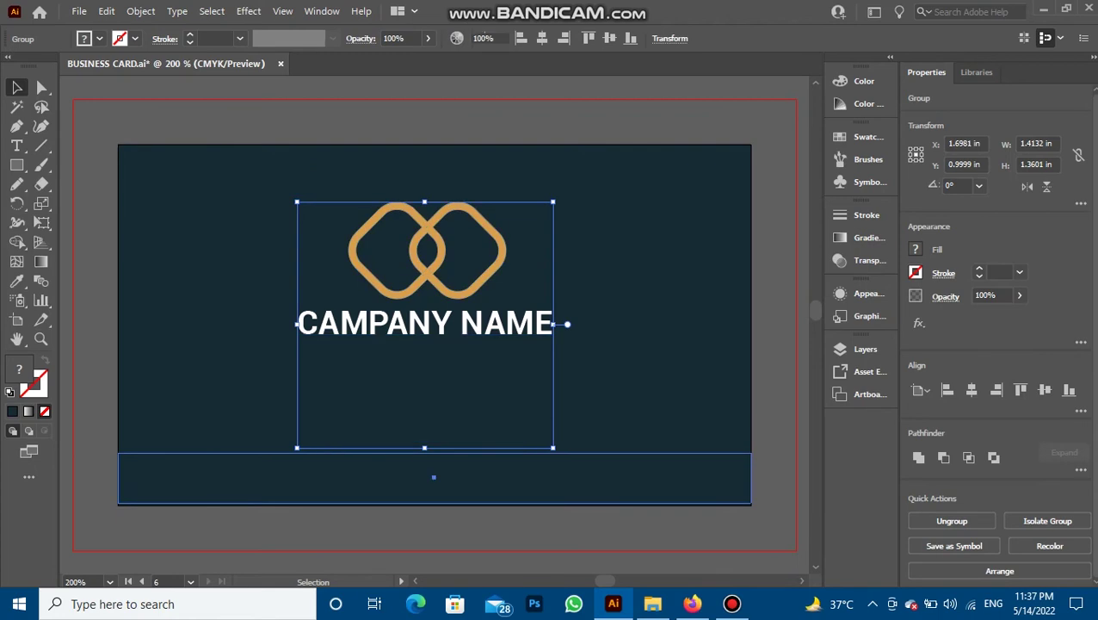
{"action": "left_click", "coordinate": [433, 482]}
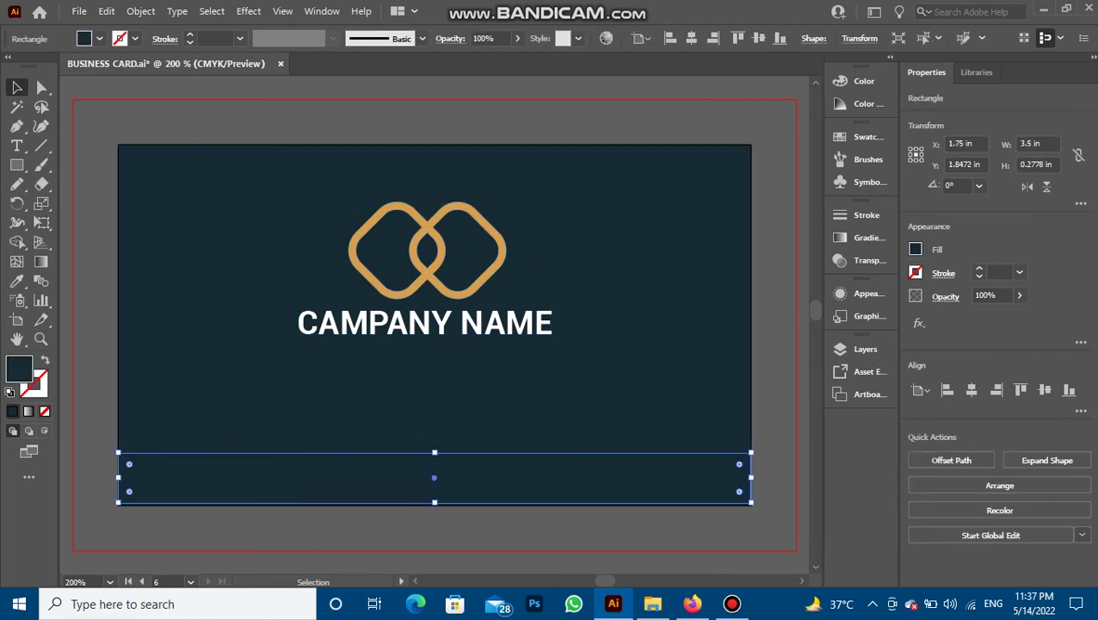
Step: Fill the bottom bar with the logo's gold and nudge it down slightly
{"action": "key", "text": "i"}
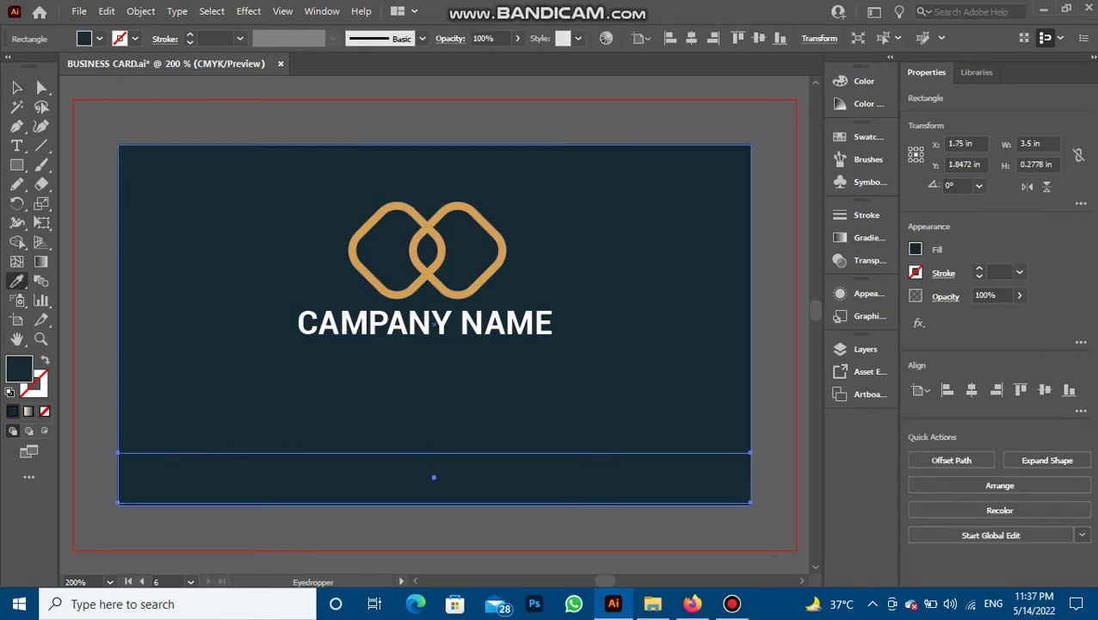
{"action": "left_click", "coordinate": [352, 247]}
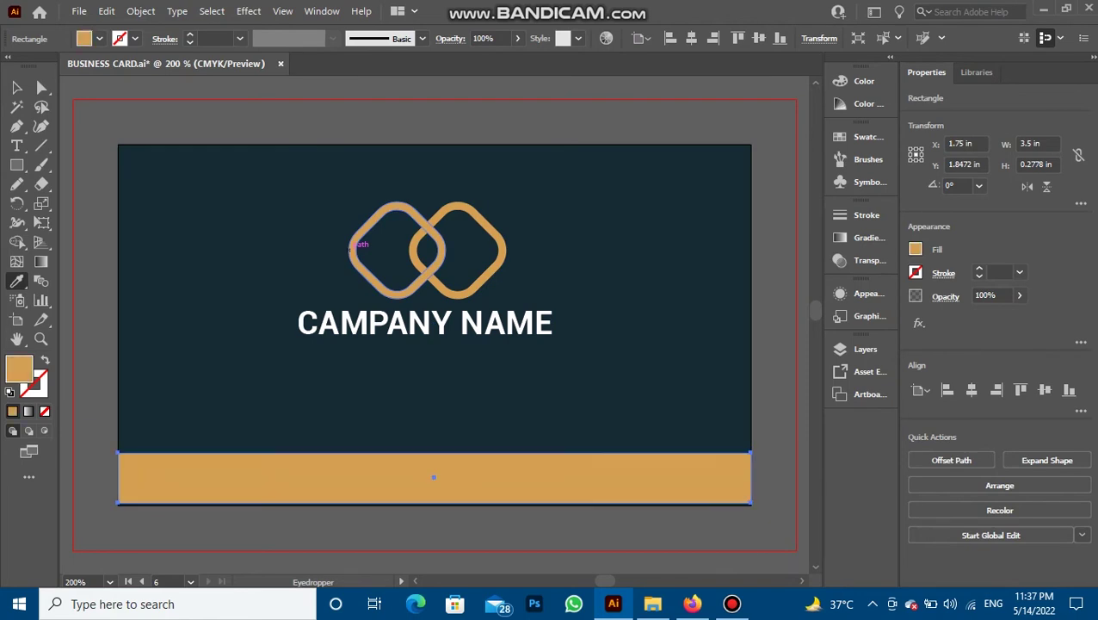
{"action": "key", "text": "v"}
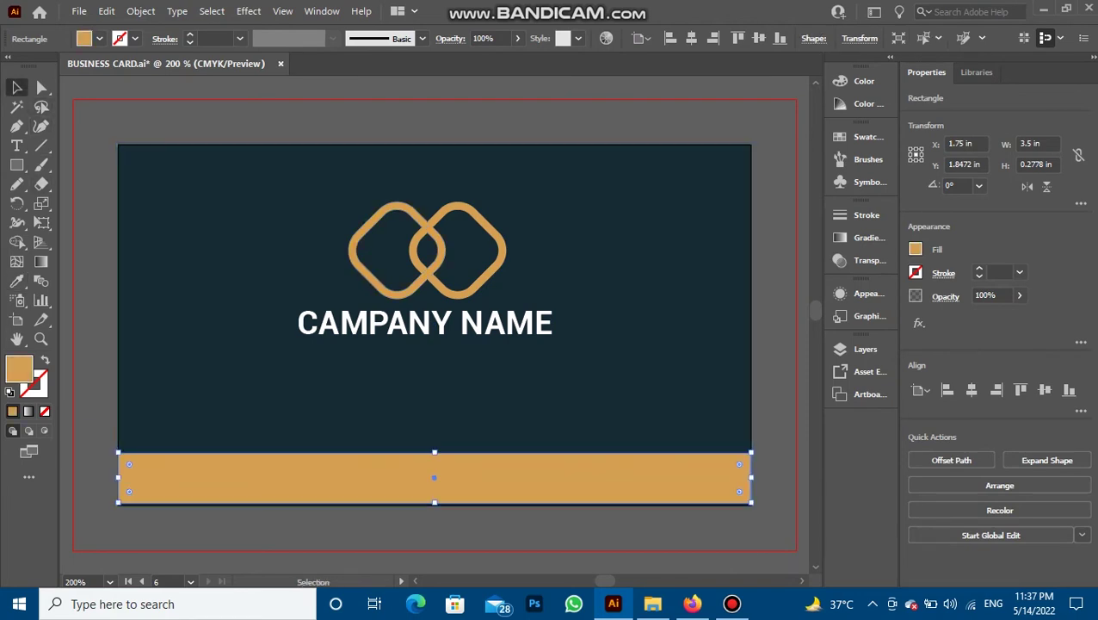
{"action": "key", "text": "Down"}
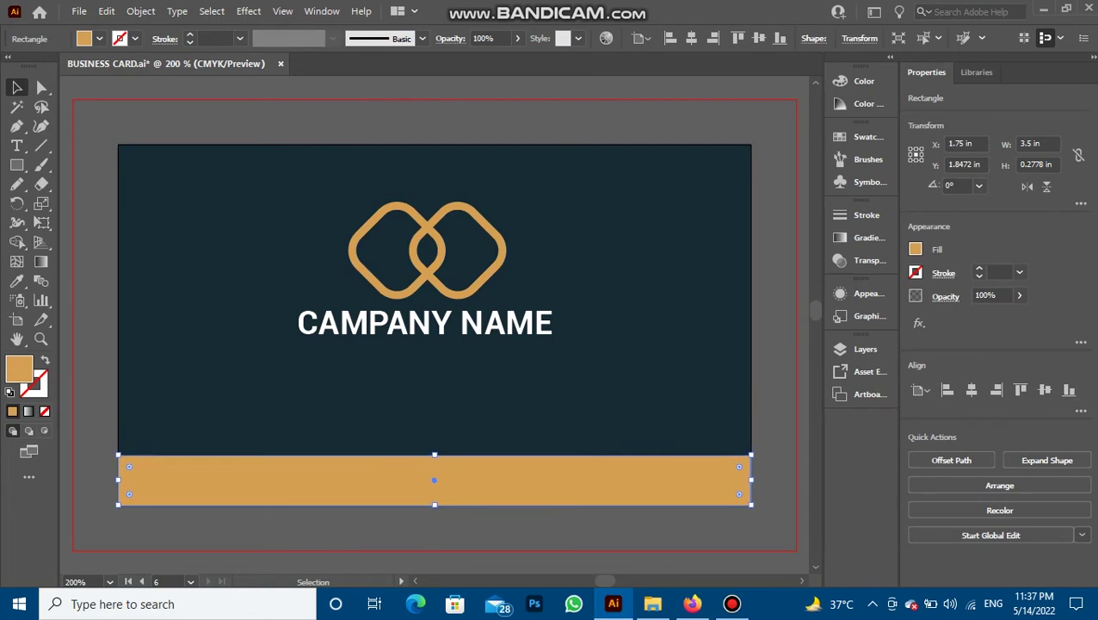
{"action": "key", "text": "ctrl+shift+a"}
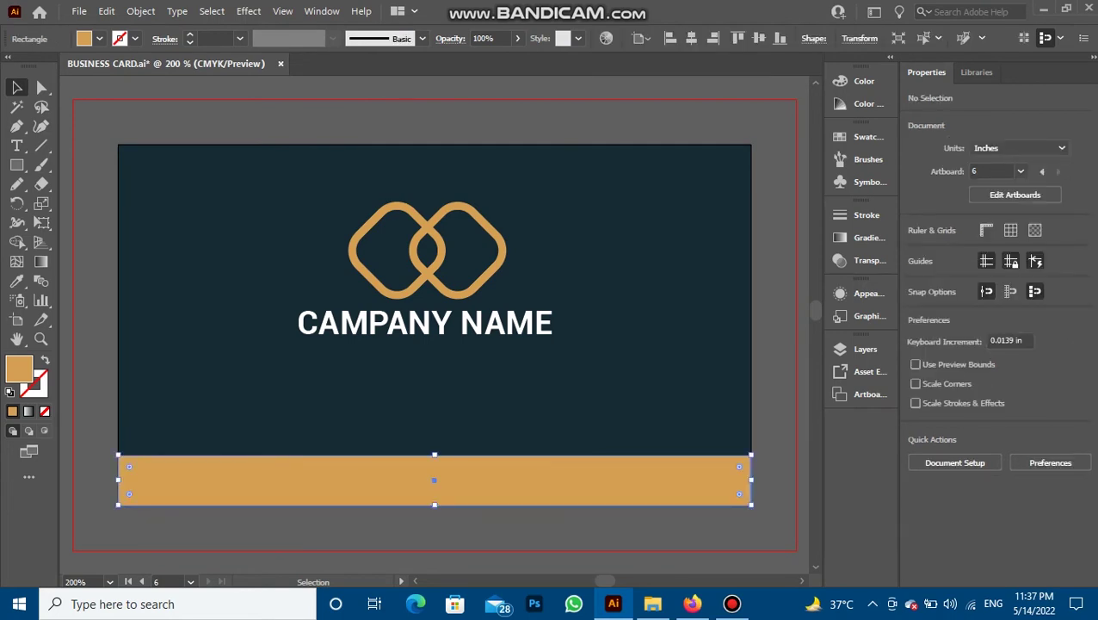
Step: Duplicate the gold bar just above itself and narrow the copy from both sides
{"action": "mouse_move", "coordinate": [434, 479]}
{"action": "left_mouse_down"}
{"action": "mouse_move", "coordinate": [434, 322]}
{"action": "mouse_move", "coordinate": [433, 430]}
{"action": "left_mouse_up"}
{"action": "left_click_drag", "start_coordinate": [117, 429], "coordinate": [368, 429]}
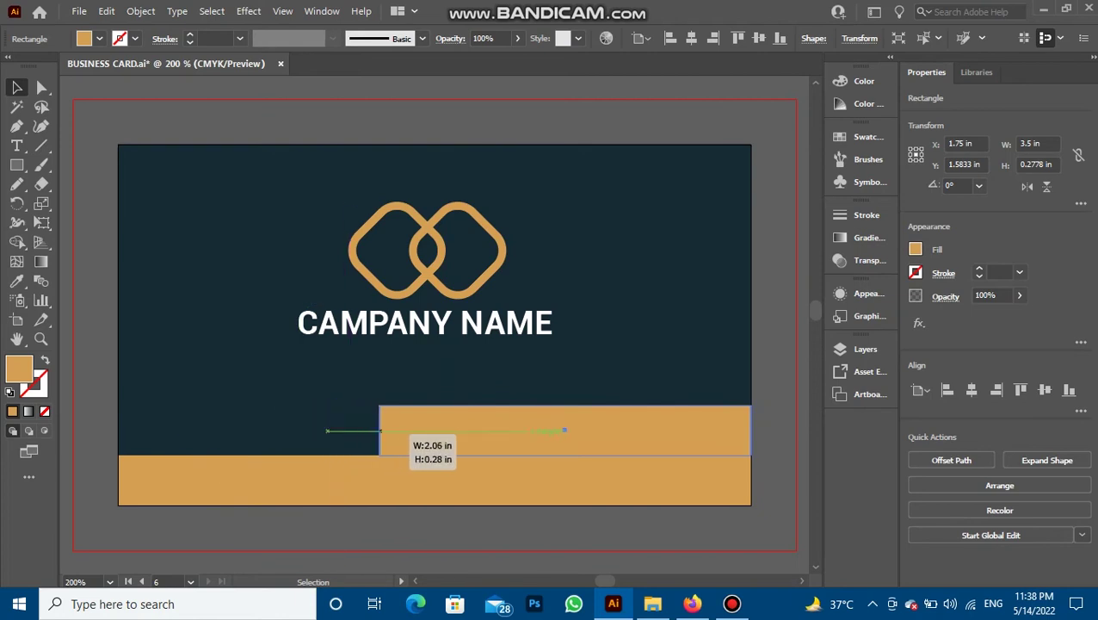
{"action": "left_click_drag", "start_coordinate": [368, 430], "coordinate": [321, 429]}
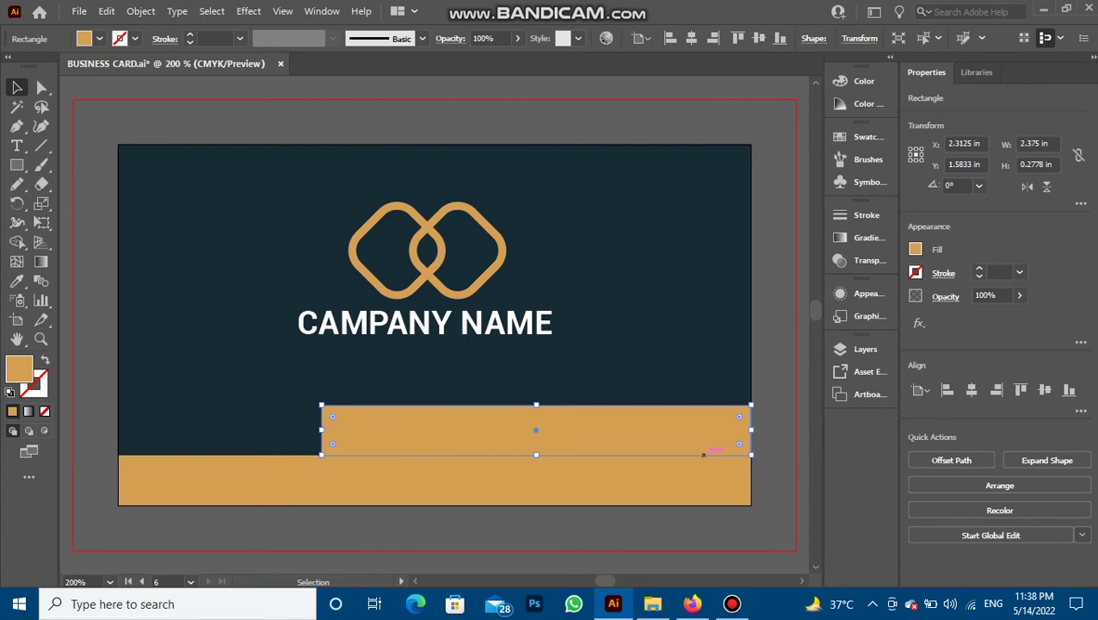
{"action": "left_click_drag", "start_coordinate": [751, 429], "coordinate": [559, 431]}
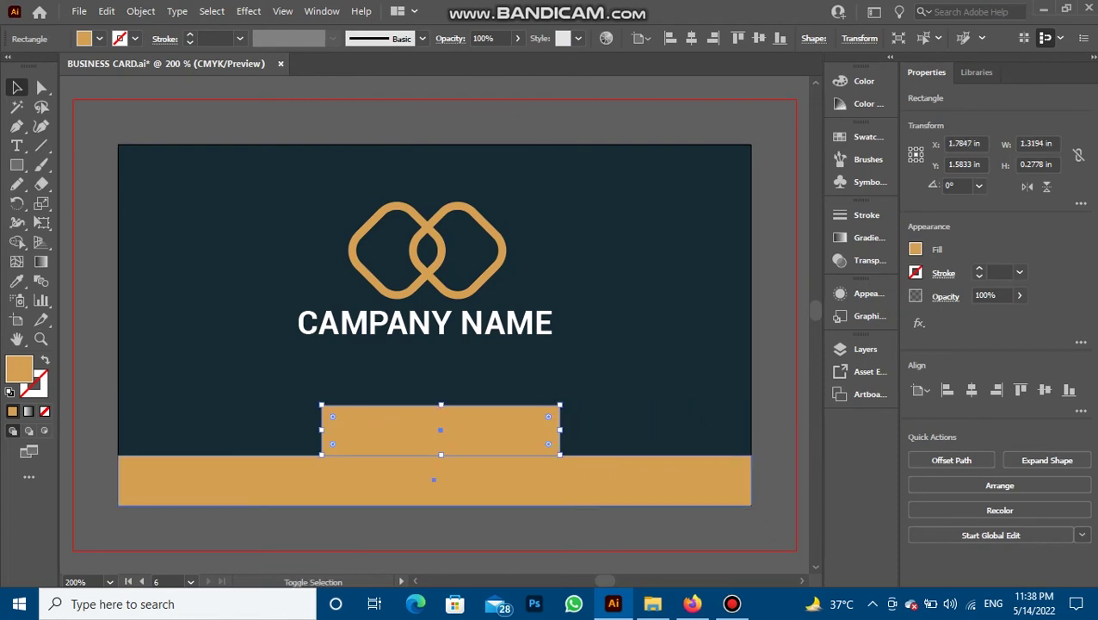
Step: Centre the short gold bar horizontally over the full-width bottom bar
{"action": "left_click", "coordinate": [215, 430]}
{"action": "left_click", "coordinate": [434, 482], "text": "shift"}
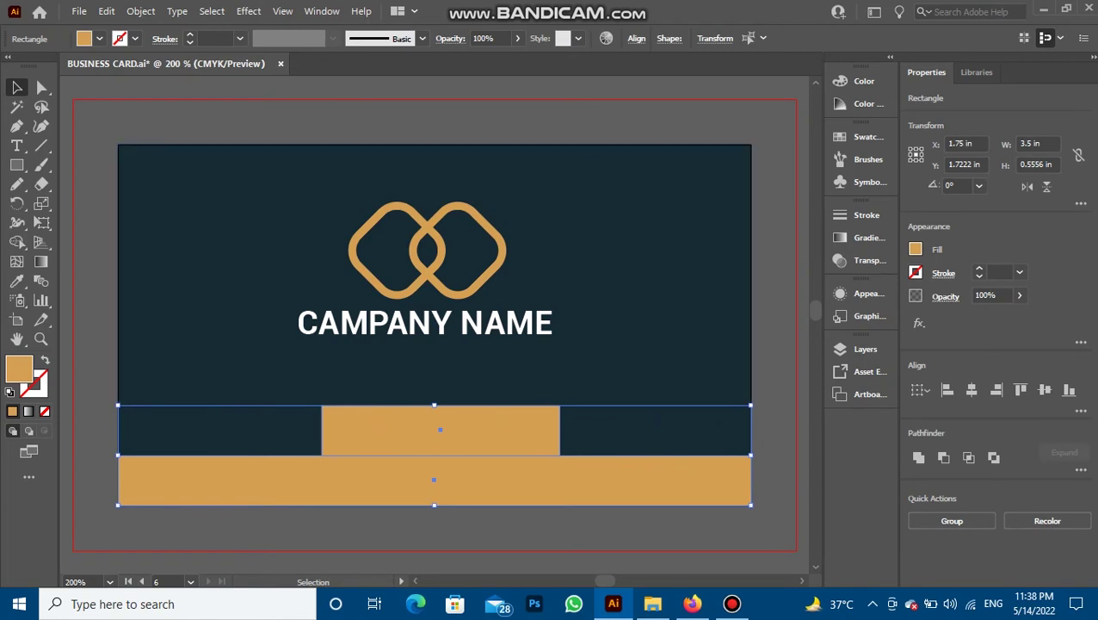
{"action": "left_click", "coordinate": [972, 390]}
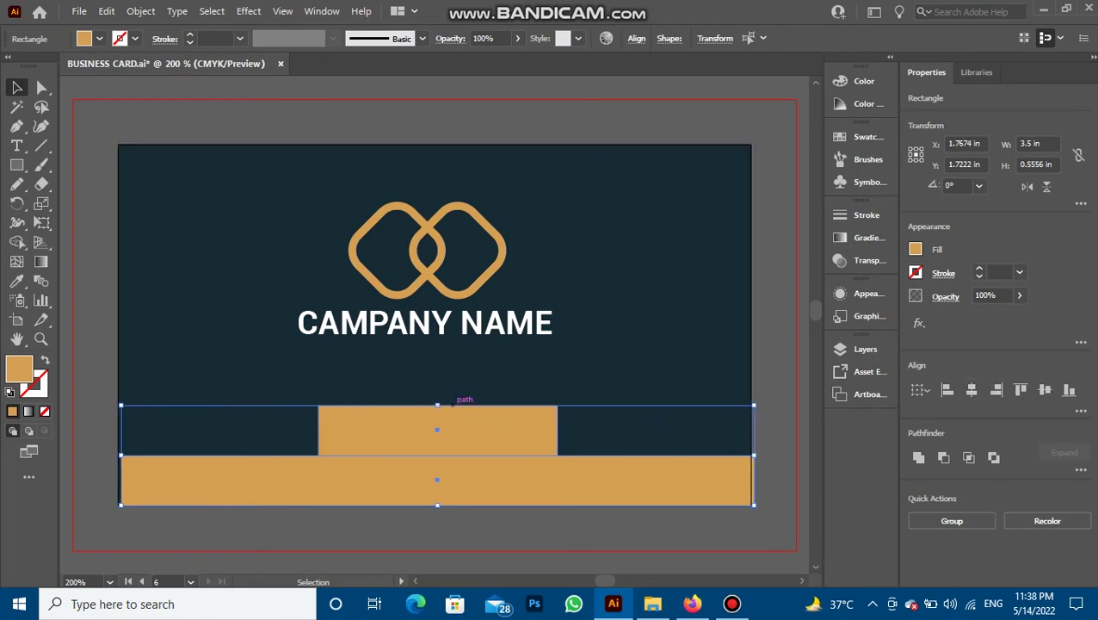
{"action": "key", "text": "ctrl+z"}
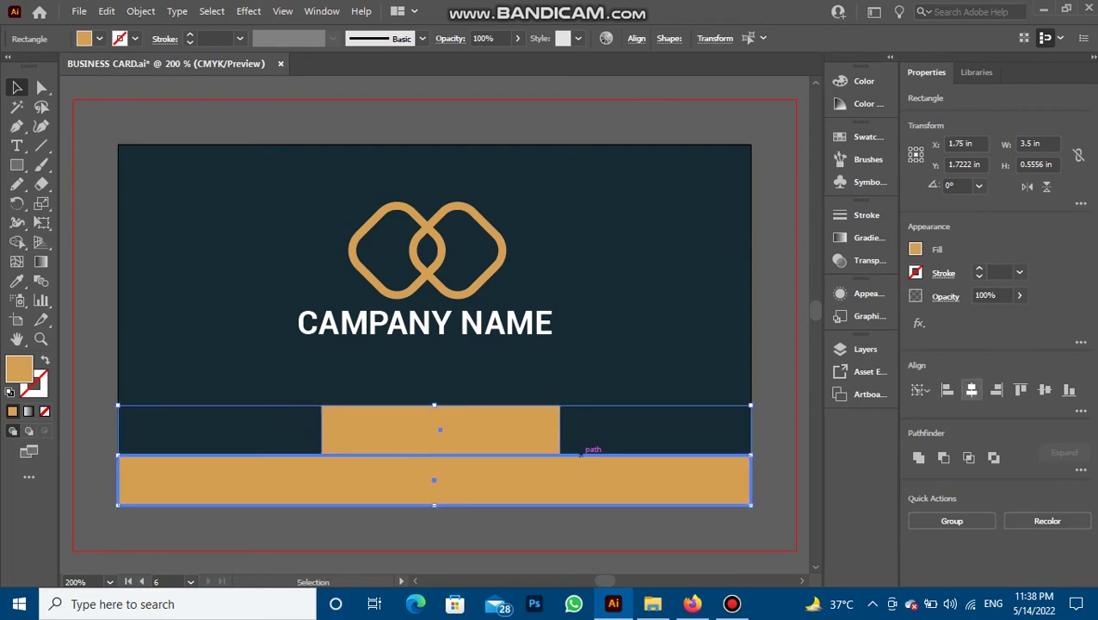
{"action": "left_click", "coordinate": [972, 390]}
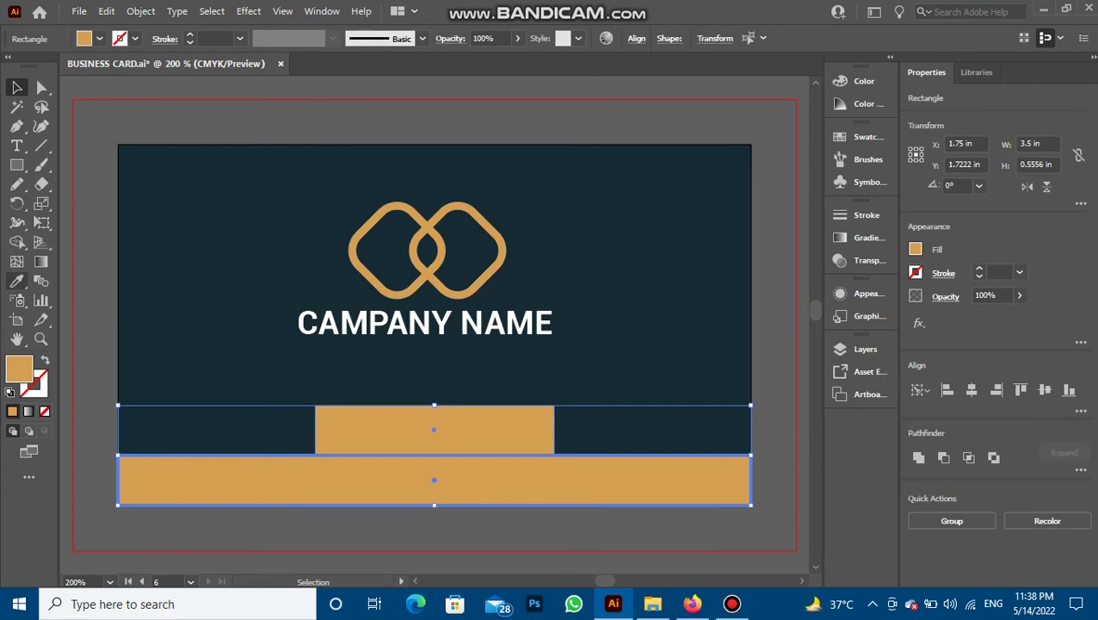
{"action": "left_click", "coordinate": [16, 242]}
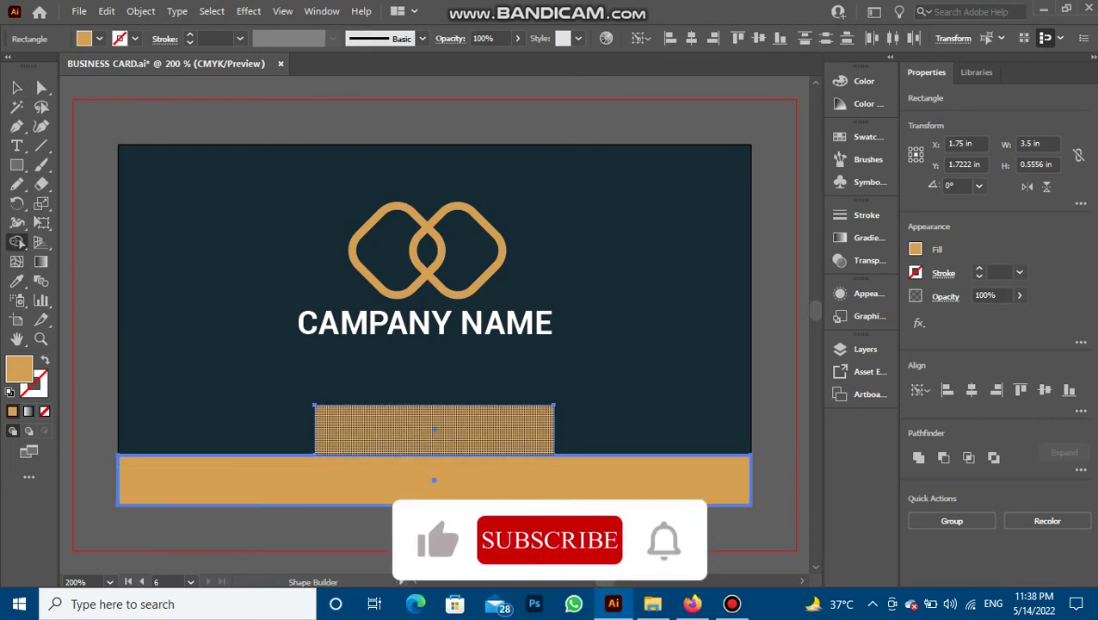
Step: Merge the two gold bars and round the raised tab's corners to 0.1389 in
{"action": "left_click_drag", "start_coordinate": [354, 445], "coordinate": [354, 465]}
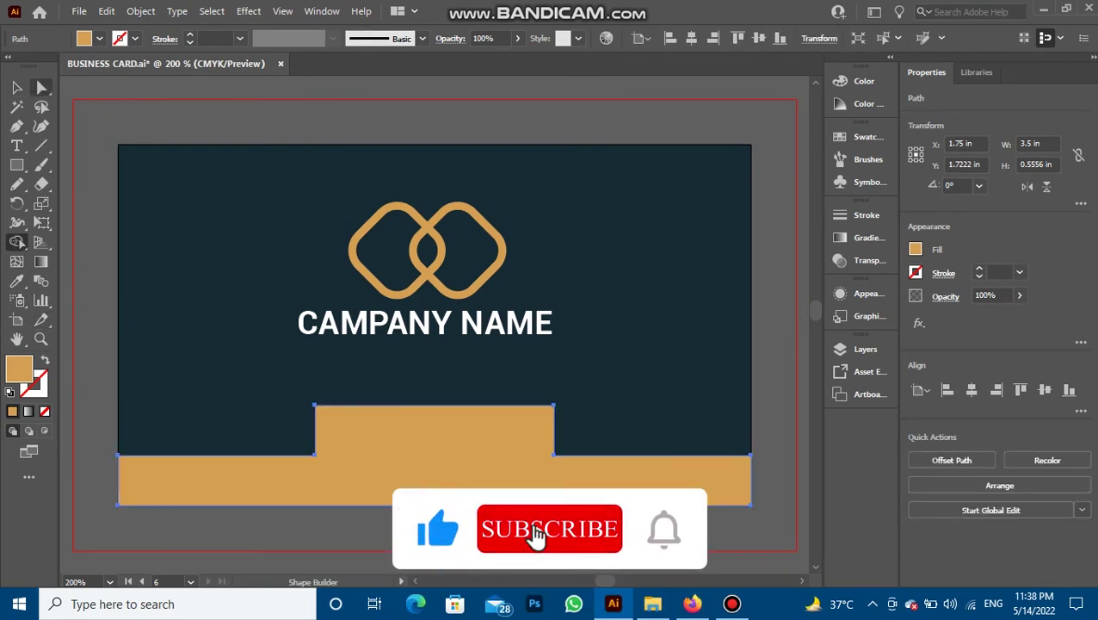
{"action": "key", "text": "a"}
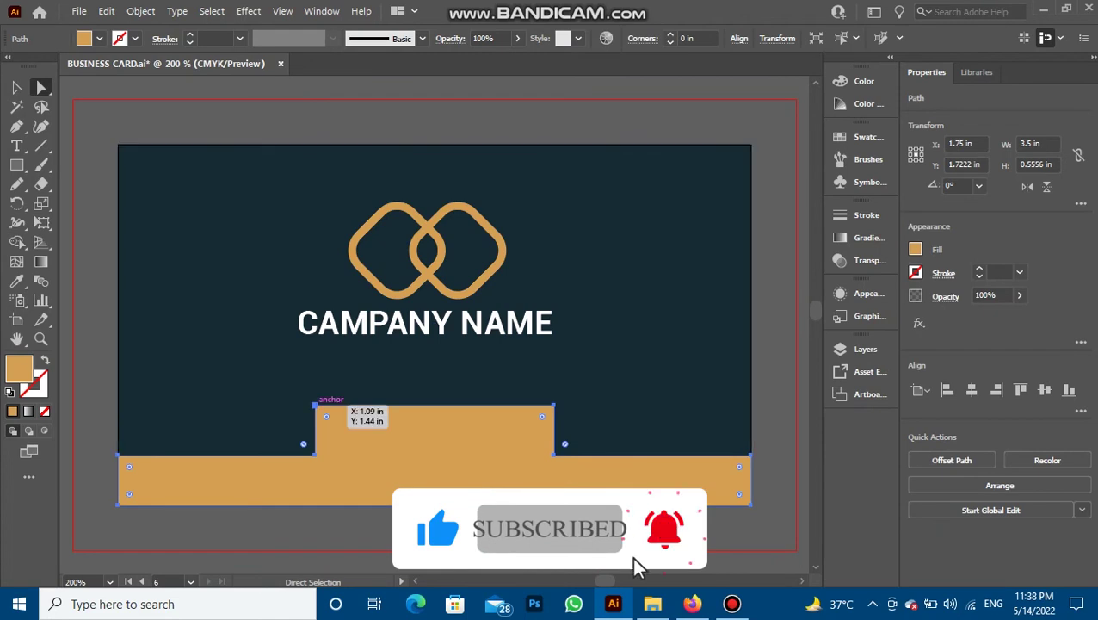
{"action": "left_click", "coordinate": [316, 405]}
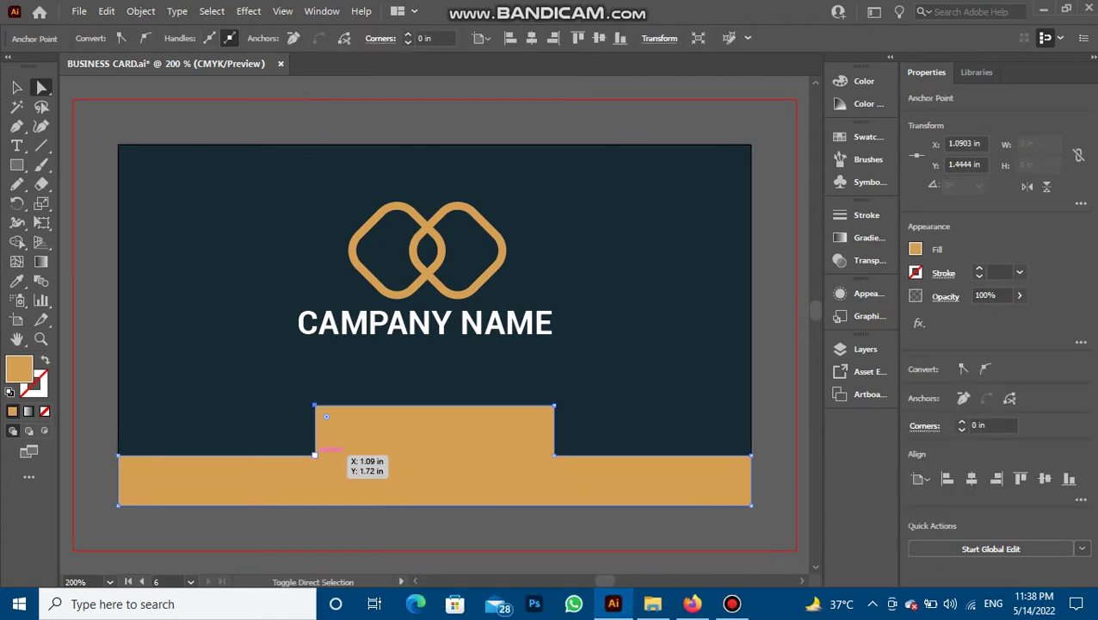
{"action": "left_click", "coordinate": [315, 454]}
{"action": "left_click", "coordinate": [555, 455], "text": "shift"}
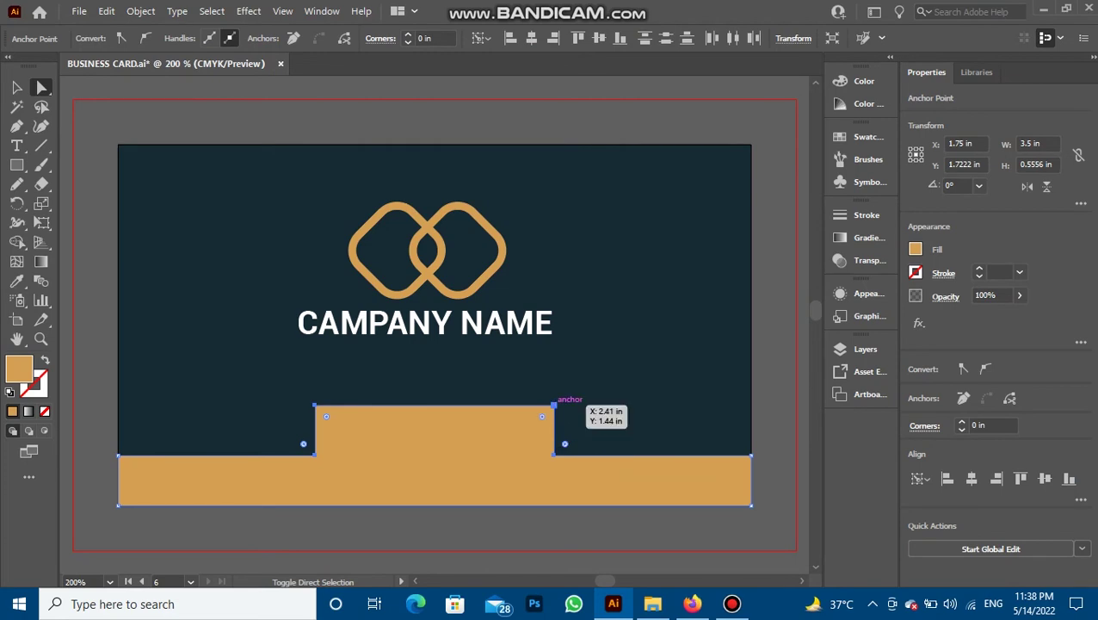
{"action": "left_click_drag", "start_coordinate": [541, 417], "coordinate": [525, 429]}
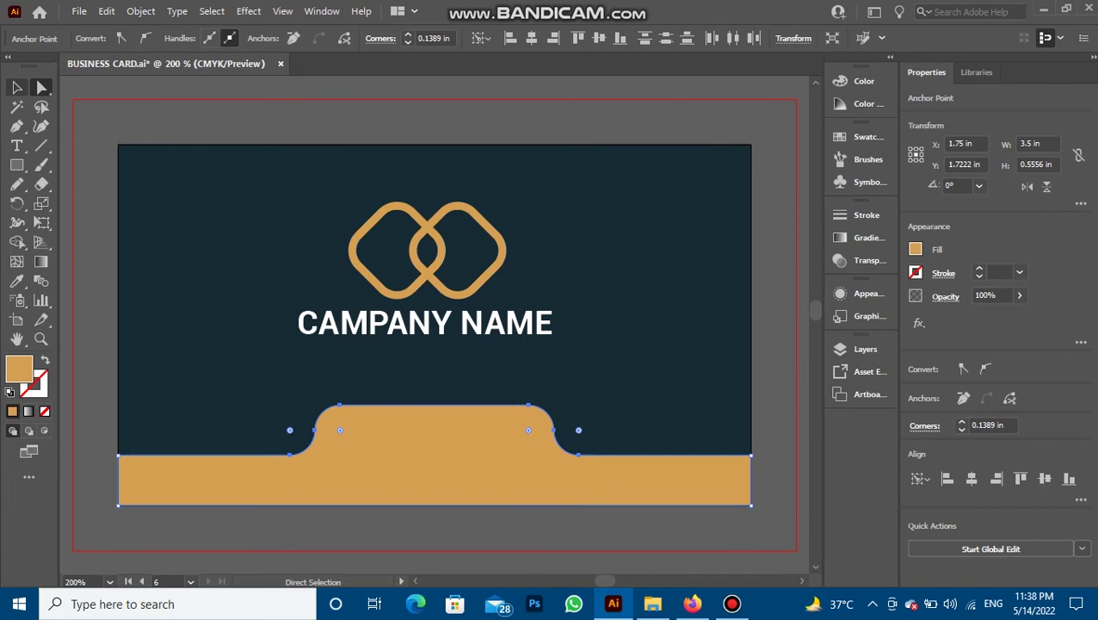
{"action": "key", "text": "v"}
{"action": "left_click", "coordinate": [434, 362]}
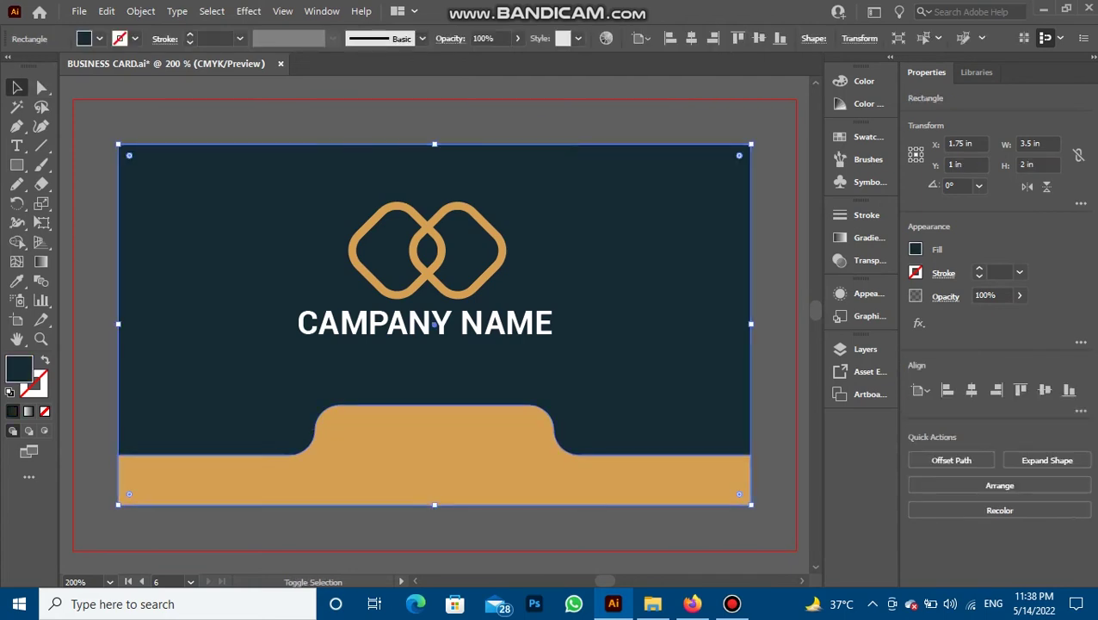
Step: Send the navy background and gold shape behind the website text
{"action": "left_click", "coordinate": [258, 474], "text": "shift"}
{"action": "right_click", "coordinate": [222, 139]}
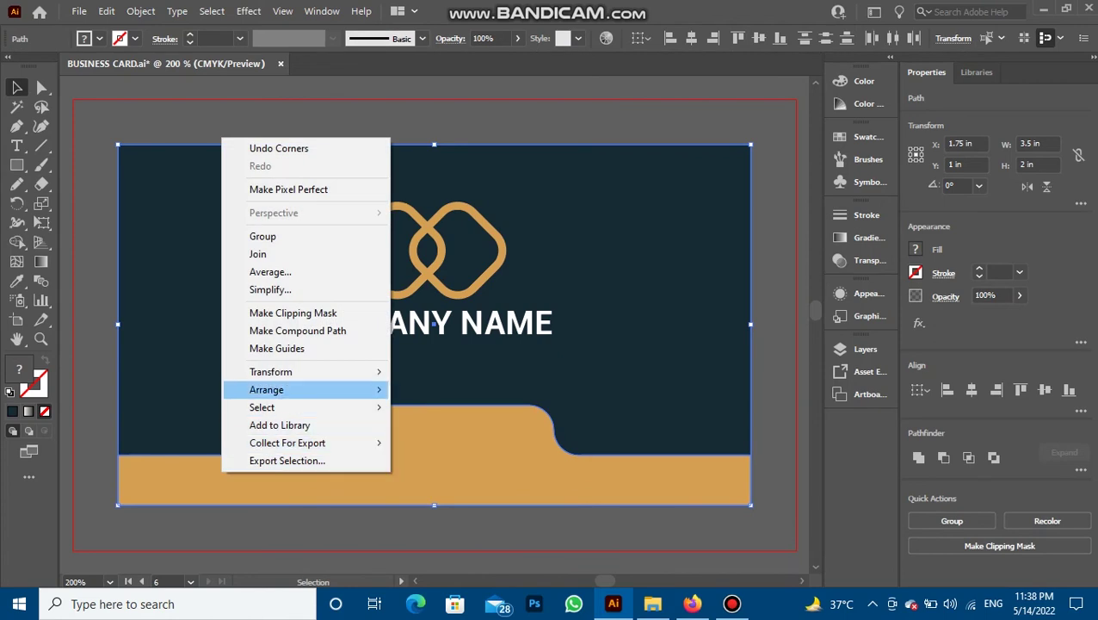
{"action": "left_click", "coordinate": [441, 442]}
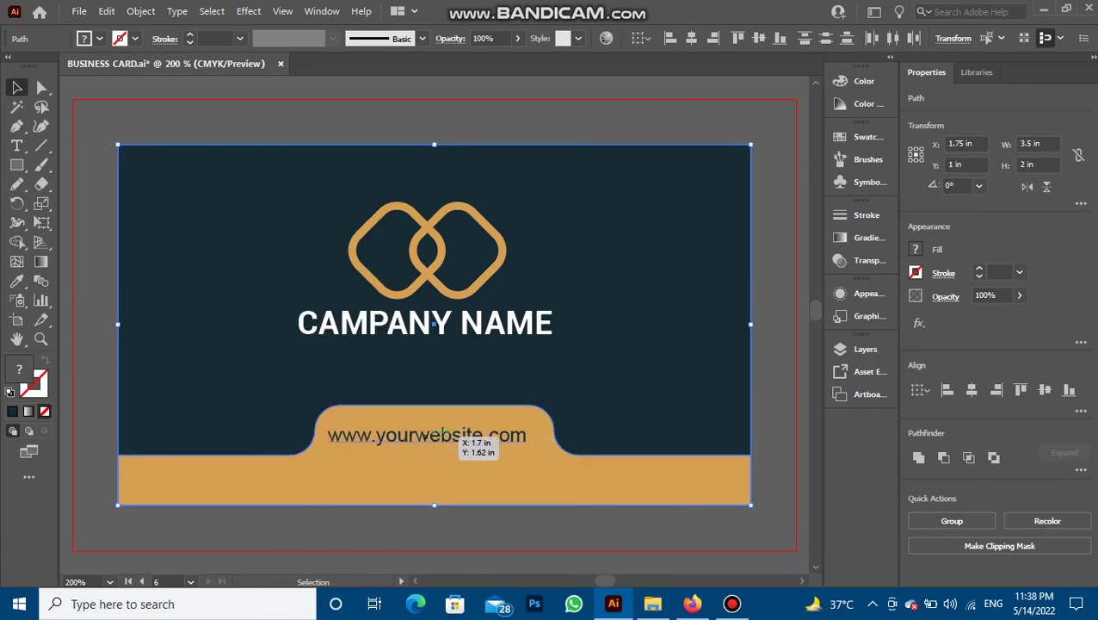
{"action": "key", "text": "ctrl+shift+a"}
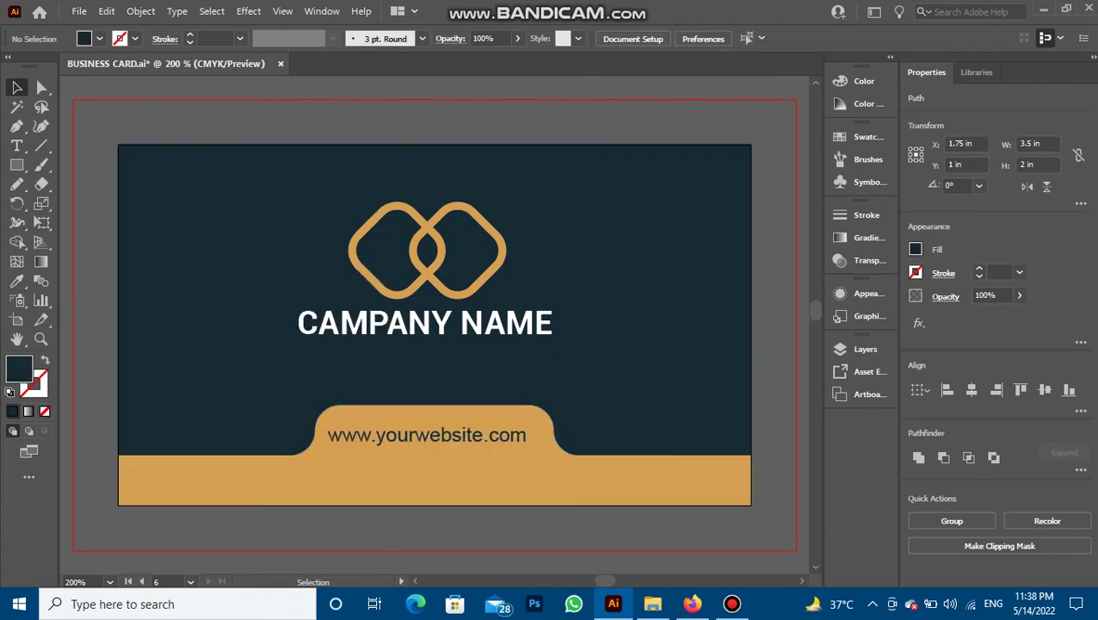
Step: Centre the logo, company name and website horizontally on the card
{"action": "left_click_drag", "start_coordinate": [469, 444], "coordinate": [478, 440]}
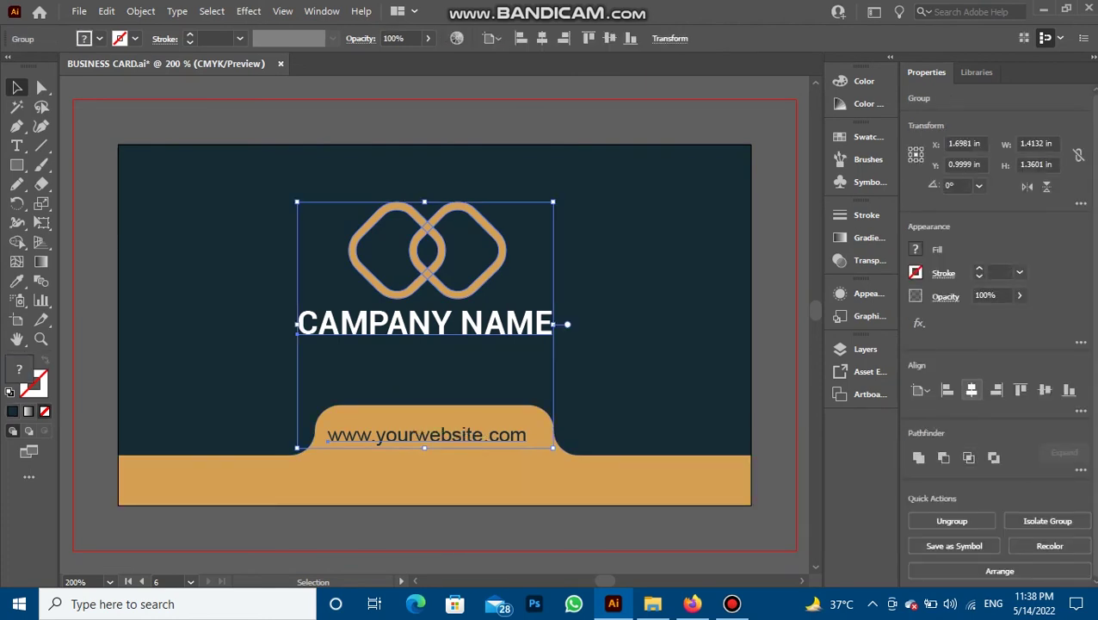
{"action": "left_click", "coordinate": [971, 390]}
{"action": "left_click", "coordinate": [779, 426]}
Step: Nudge the logo-and-text group to Y 0.9721 in, with the website resting on the gold tab
{"action": "left_click", "coordinate": [407, 437]}
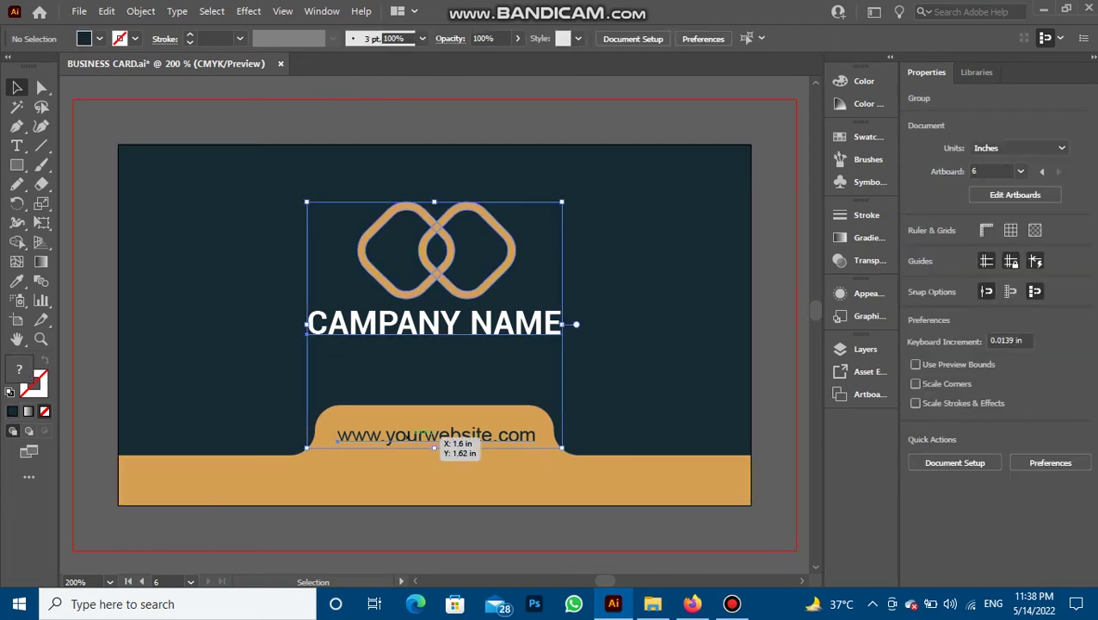
{"action": "key", "text": "shift+Up"}
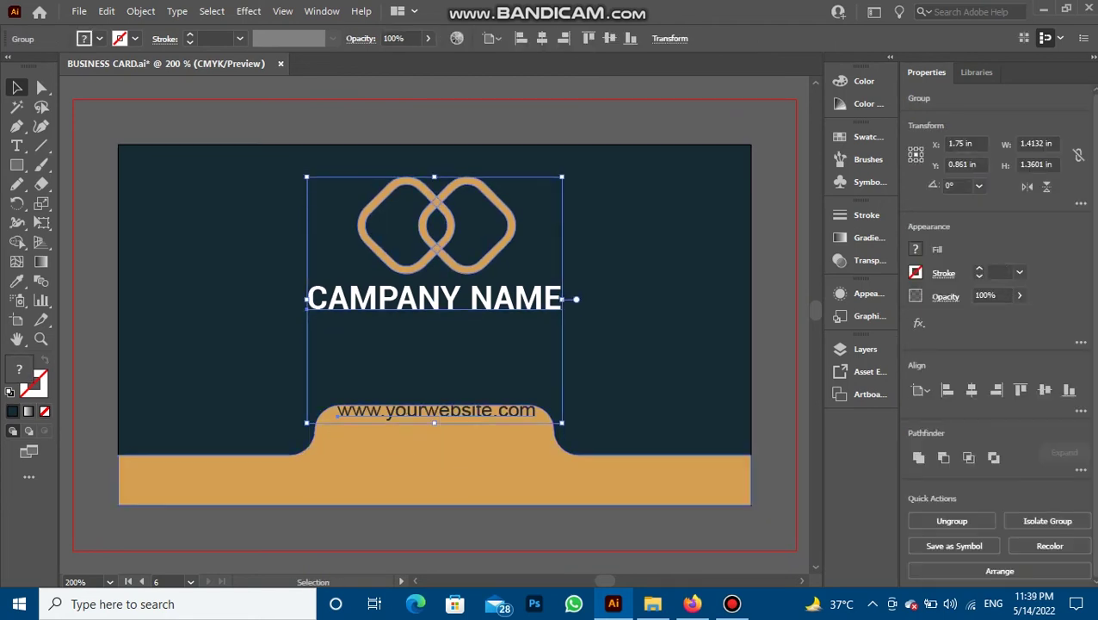
{"action": "key", "text": "shift+Down"}
{"action": "key", "text": "shift+Down"}
{"action": "key", "text": "shift+Up"}
{"action": "key", "text": "Up"}
{"action": "key", "text": "Up"}
{"action": "key", "text": "Up"}
{"action": "key", "text": "Up"}
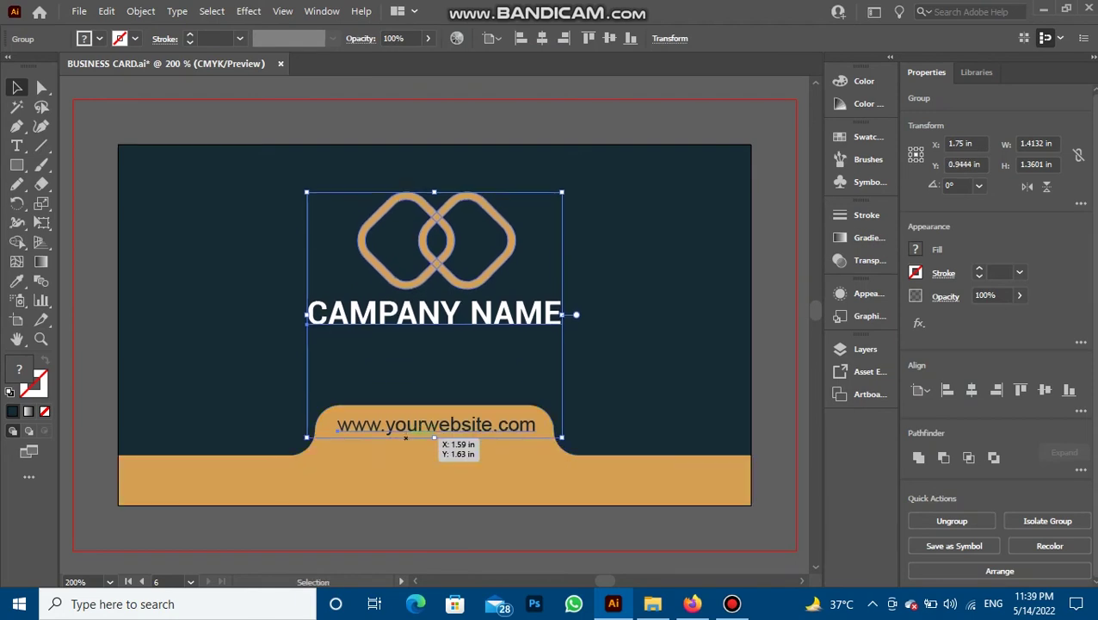
{"action": "key", "text": "ctrl+shift+a"}
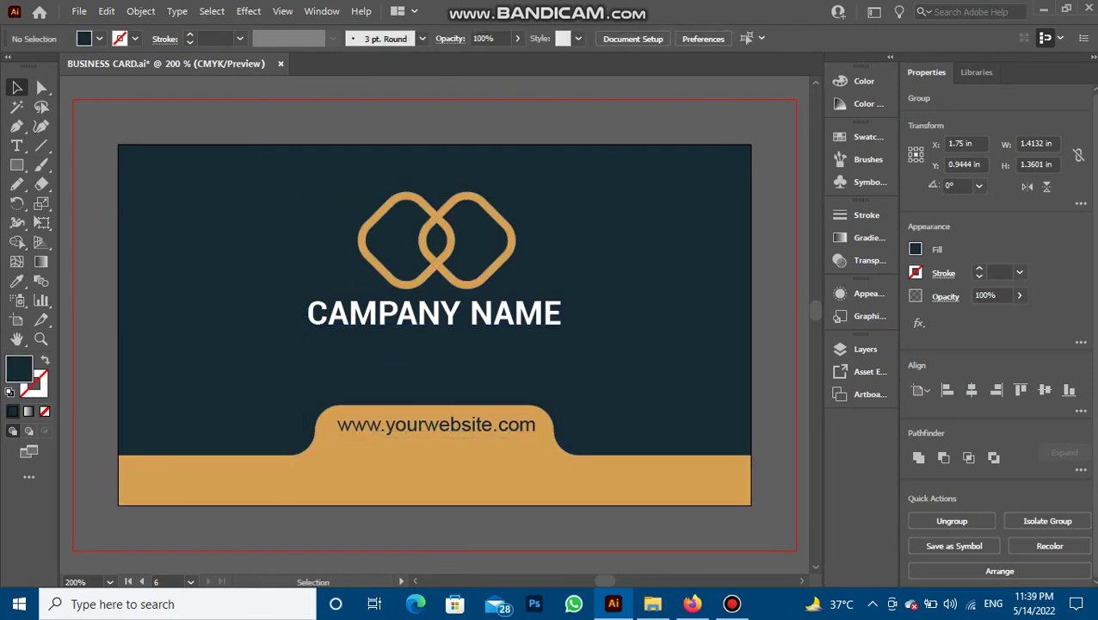
{"action": "left_click", "coordinate": [493, 427]}
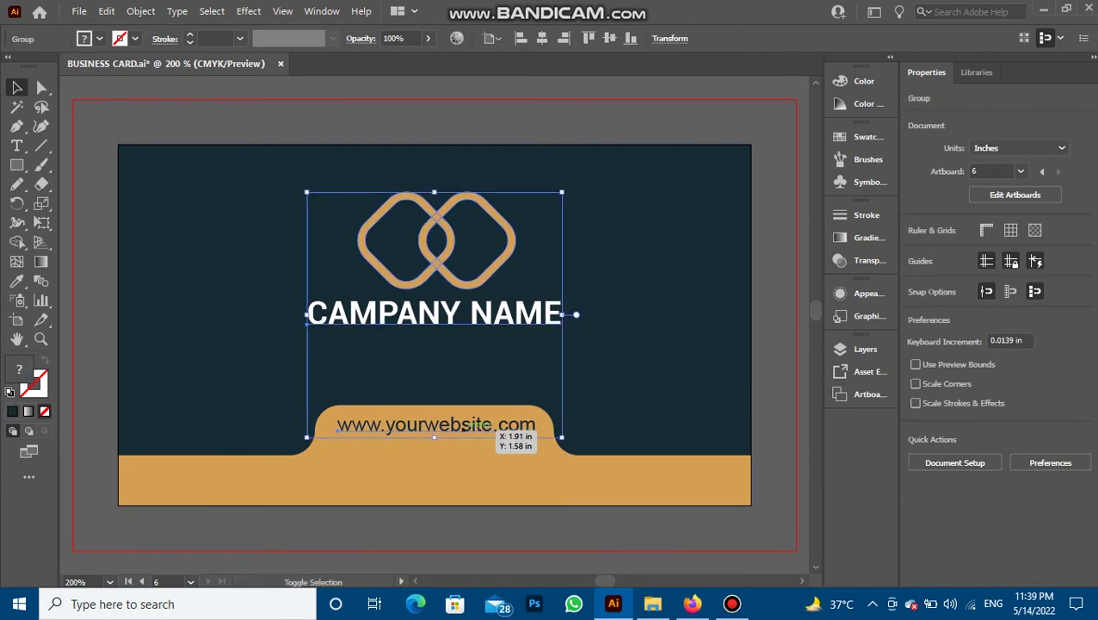
{"action": "left_click_drag", "start_coordinate": [492, 428], "coordinate": [493, 433]}
{"action": "left_click", "coordinate": [216, 258]}
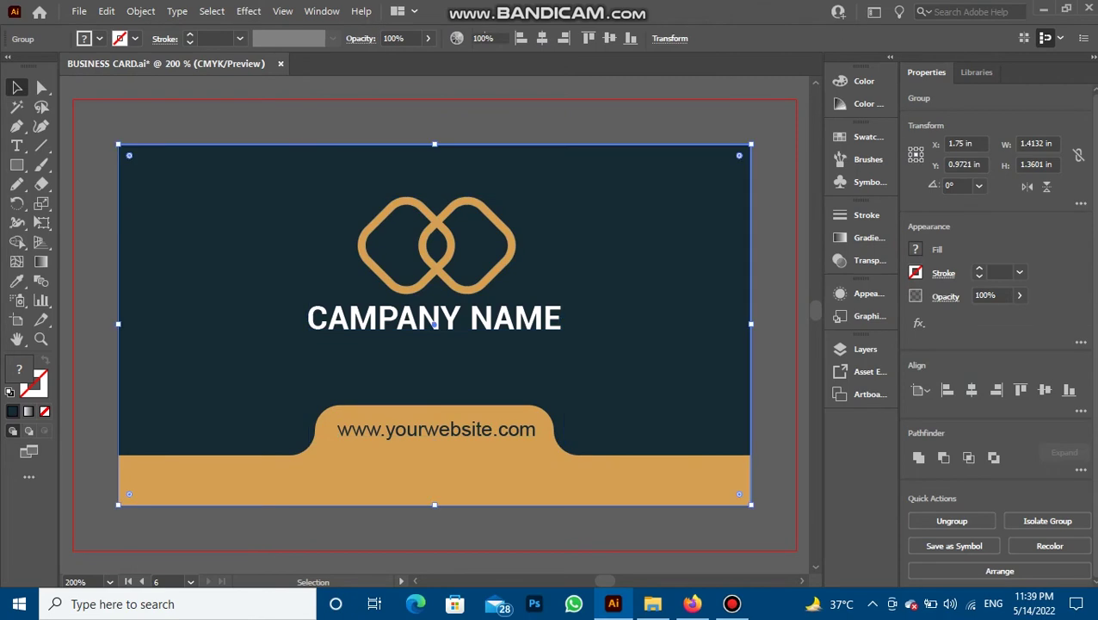
Step: Move to artboard 5 and draw a 3.5 × 2 in rectangle covering the card
{"action": "scroll", "coordinate": [434, 323], "scroll_direction": "right", "scroll_amount": 5}
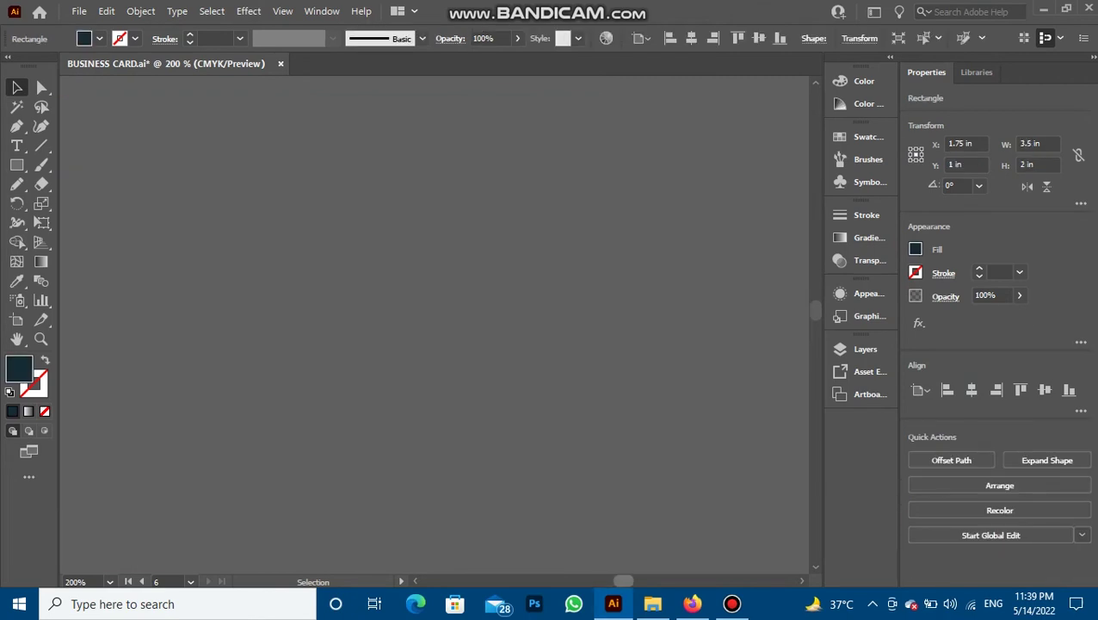
{"action": "scroll", "coordinate": [434, 323], "scroll_direction": "left", "scroll_amount": 2}
{"action": "scroll", "coordinate": [435, 323], "scroll_direction": "left", "scroll_amount": 2}
{"action": "scroll", "coordinate": [435, 323], "scroll_direction": "left", "scroll_amount": 2}
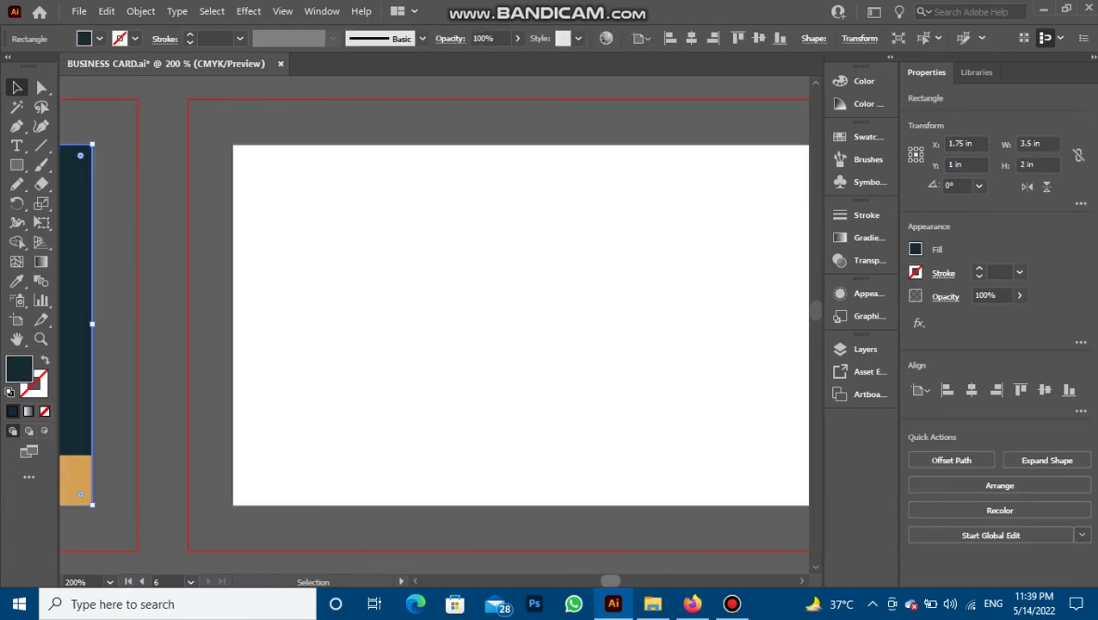
{"action": "scroll", "coordinate": [434, 323], "scroll_direction": "right", "scroll_amount": 2}
{"action": "scroll", "coordinate": [435, 323], "scroll_direction": "left", "scroll_amount": 2}
{"action": "scroll", "coordinate": [435, 322], "scroll_direction": "right", "scroll_amount": 1}
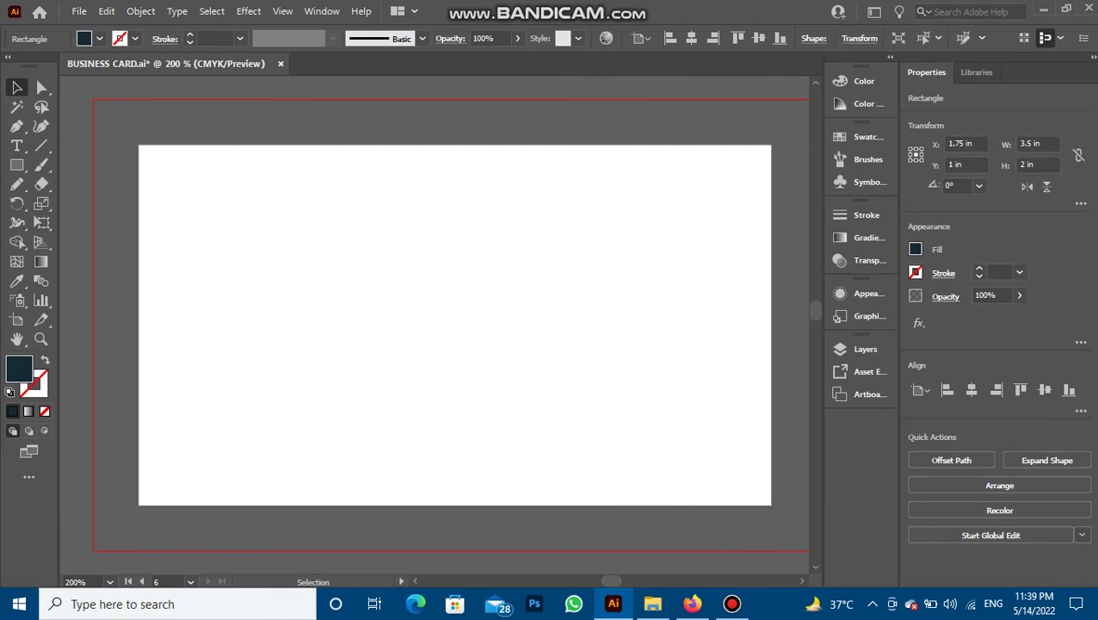
{"action": "key", "text": "m"}
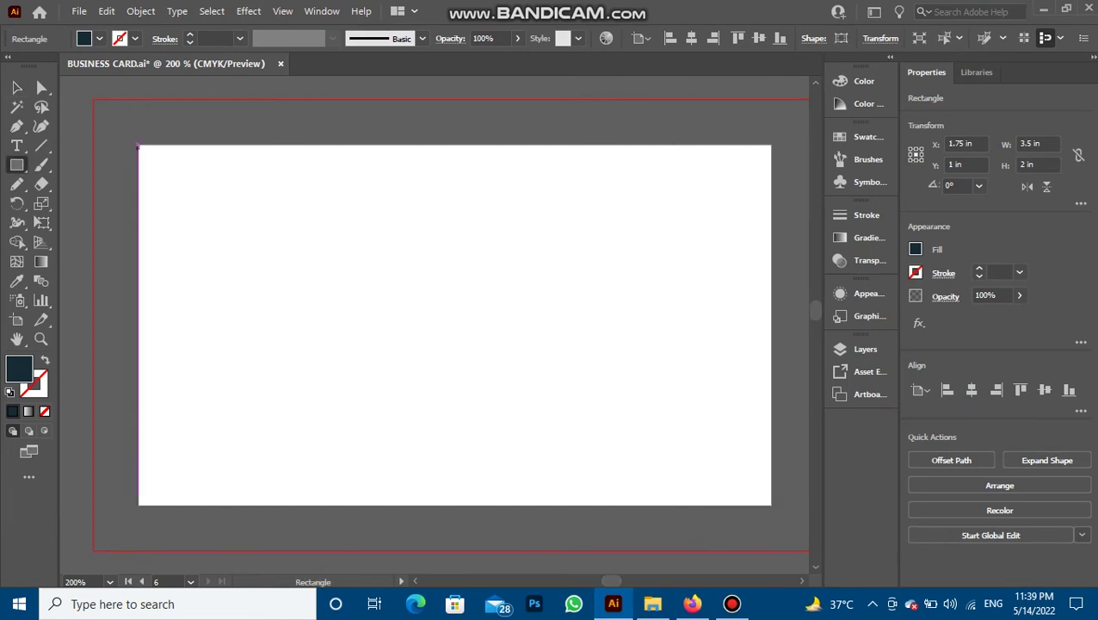
{"action": "left_click_drag", "start_coordinate": [139, 144], "coordinate": [771, 504]}
Step: Fill the new rectangle white and deselect it
{"action": "left_click", "coordinate": [99, 39]}
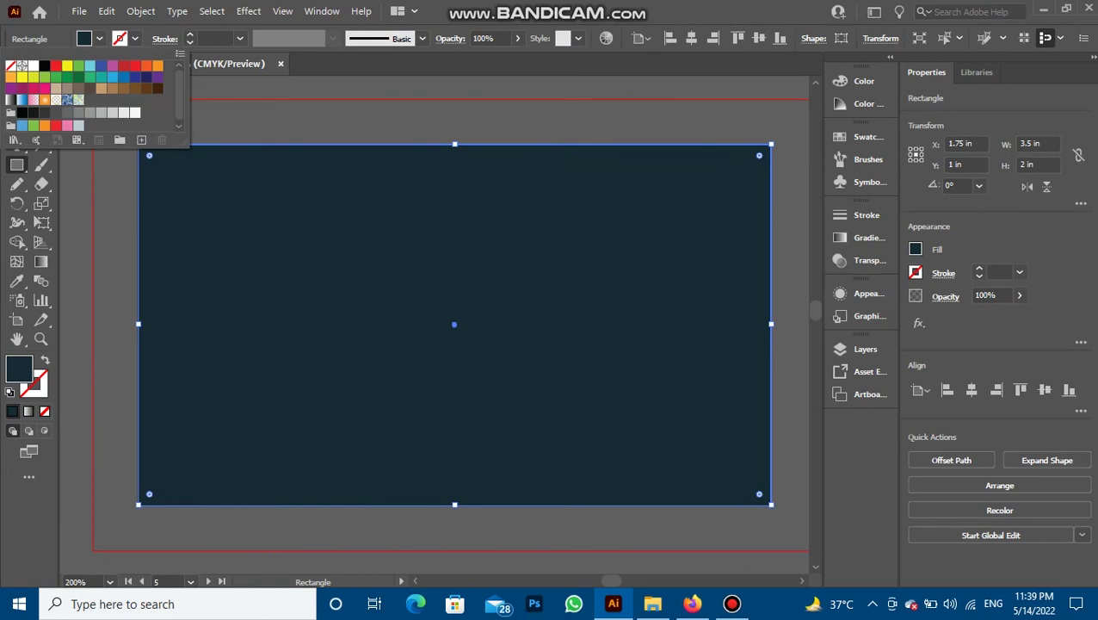
{"action": "left_click", "coordinate": [134, 112]}
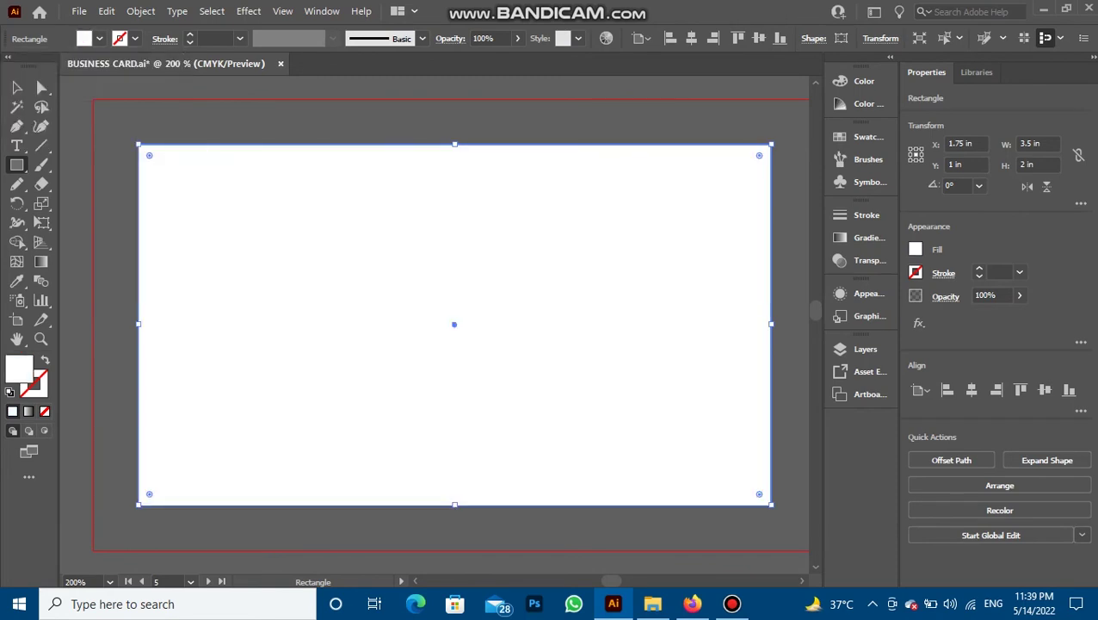
{"action": "key", "text": "v"}
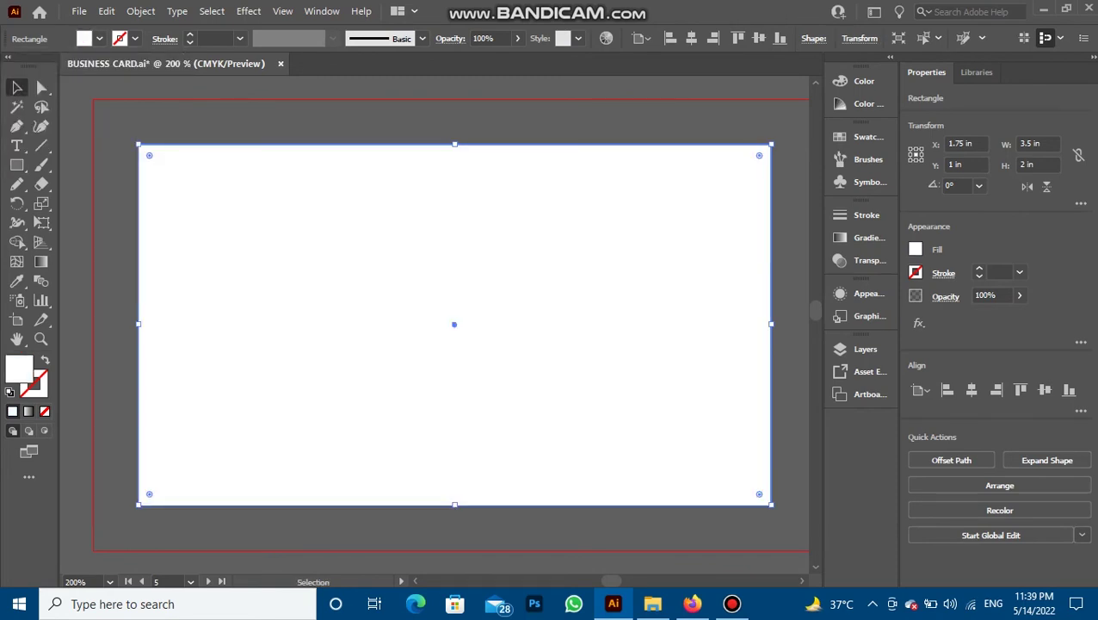
{"action": "key", "text": "ctrl+shift+a"}
Step: Draw a 0.3611 in-wide bar down the card's left edge and fill it black
{"action": "key", "text": "m"}
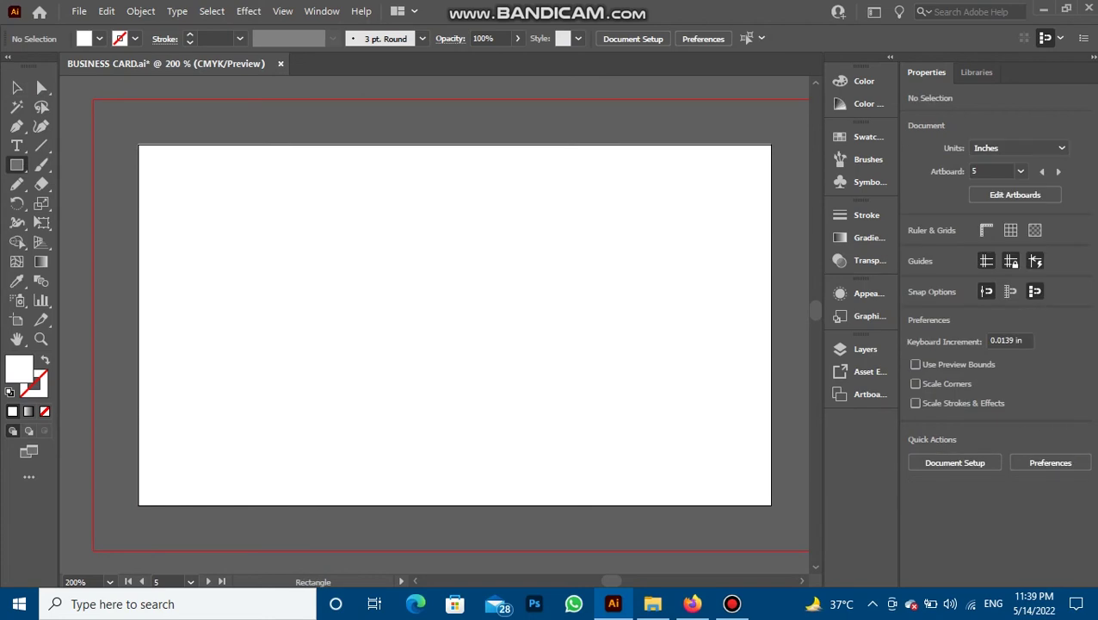
{"action": "mouse_move", "coordinate": [139, 144]}
{"action": "left_mouse_down"}
{"action": "mouse_move", "coordinate": [196, 279]}
{"action": "mouse_move", "coordinate": [204, 505]}
{"action": "left_mouse_up"}
{"action": "key", "text": "v"}
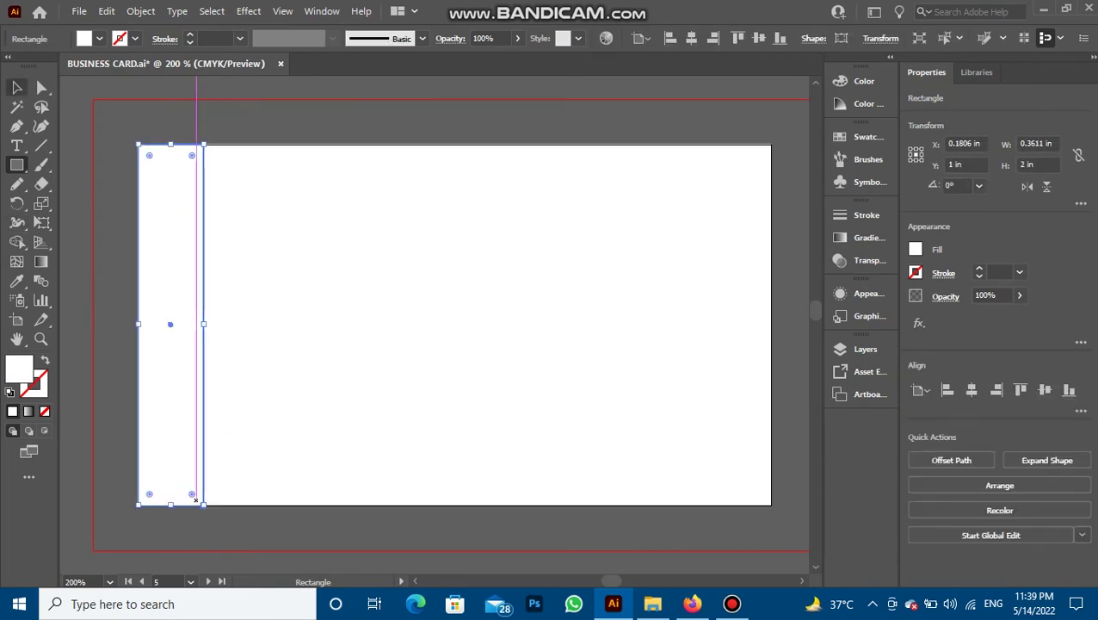
{"action": "left_click", "coordinate": [99, 38]}
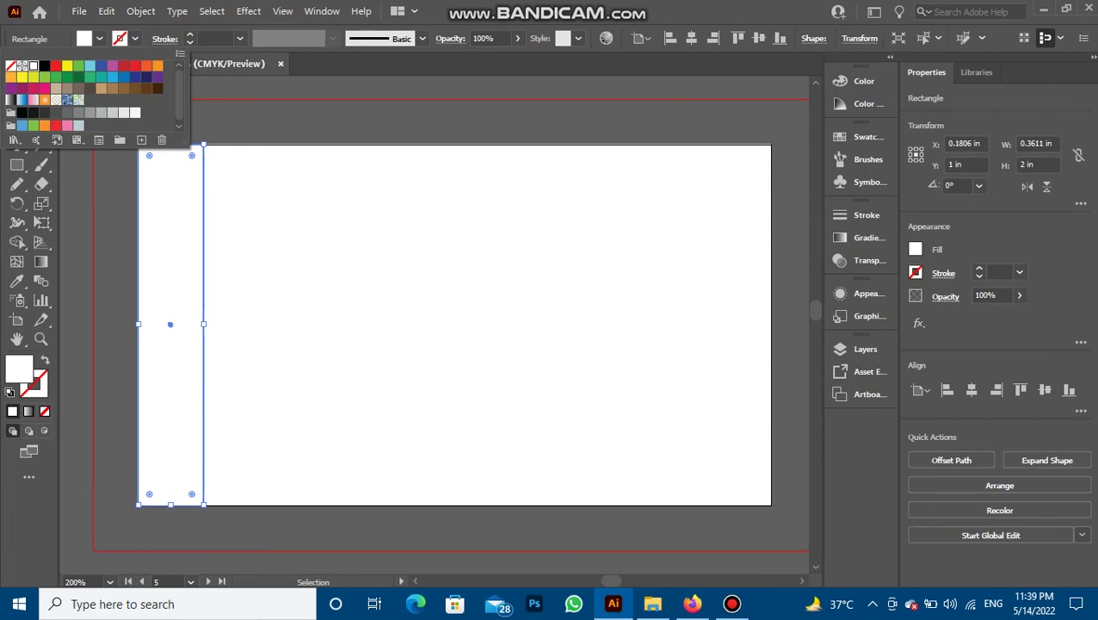
{"action": "left_click", "coordinate": [43, 65]}
{"action": "key", "text": "Escape"}
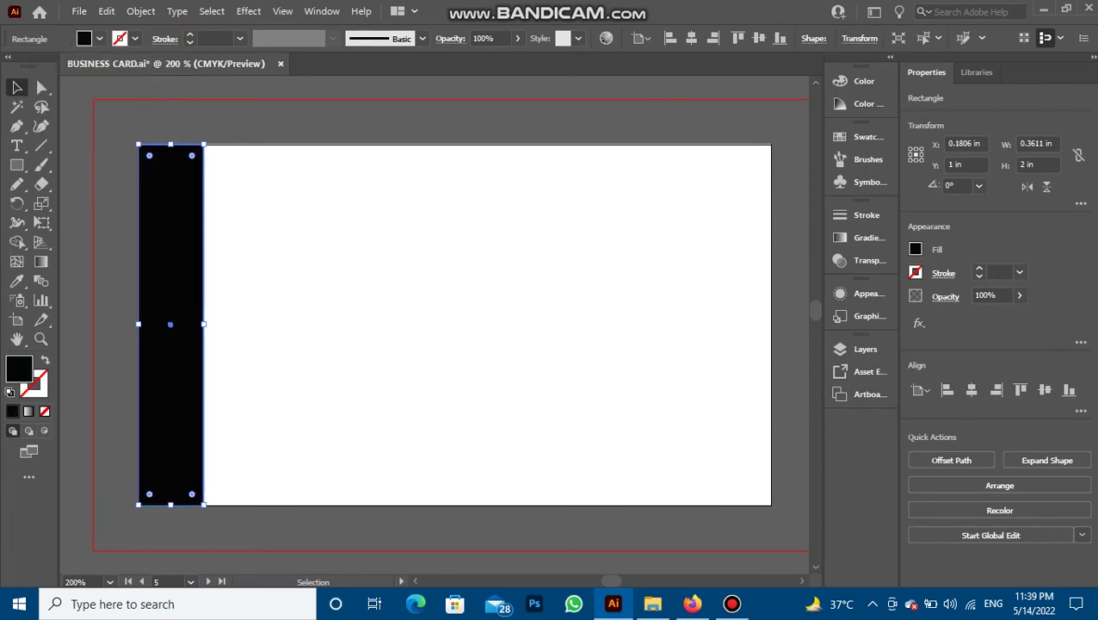
Step: Paste a copy beside the first bar and shorten it from the top and bottom
{"action": "key", "text": "a"}
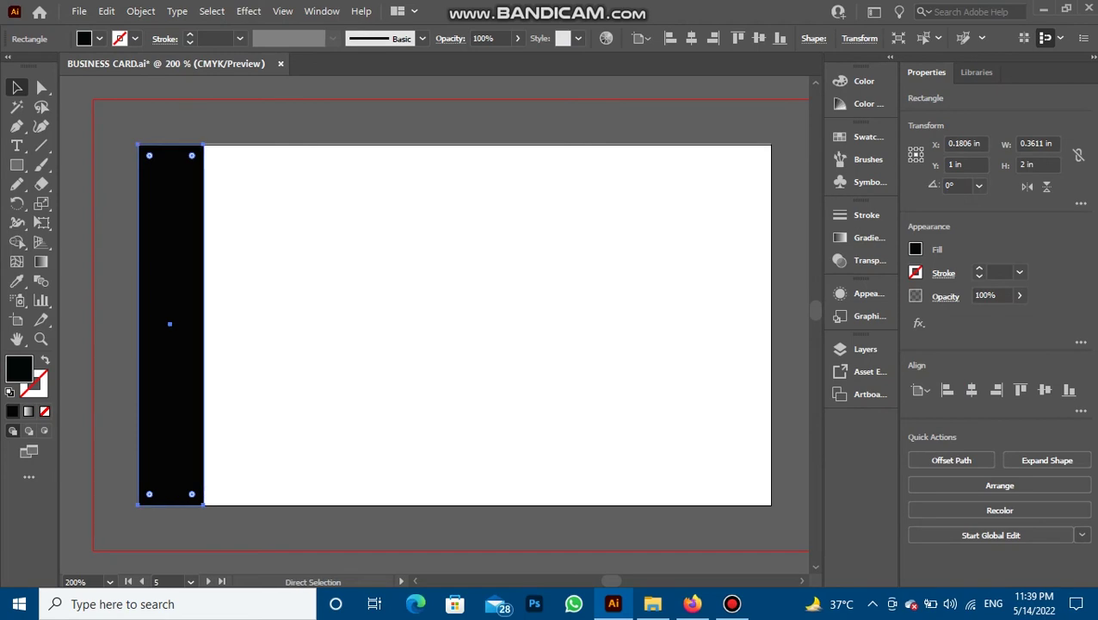
{"action": "key", "text": "ctrl+v"}
{"action": "key", "text": "v"}
{"action": "left_click_drag", "start_coordinate": [456, 324], "coordinate": [218, 324]}
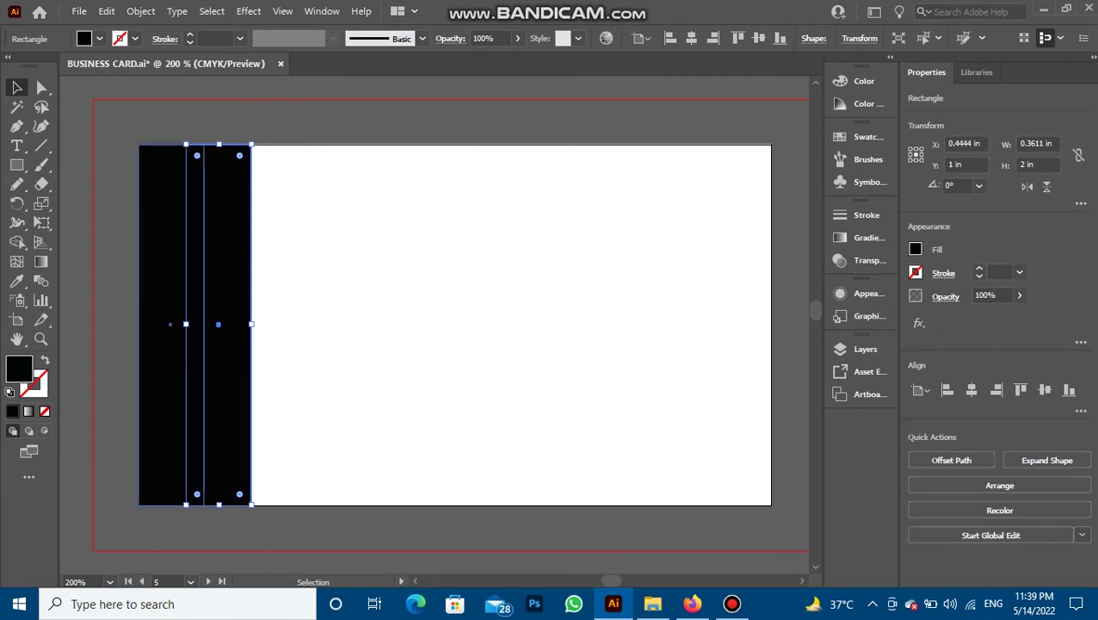
{"action": "left_click_drag", "start_coordinate": [240, 334], "coordinate": [235, 334]}
{"action": "left_click_drag", "start_coordinate": [212, 144], "coordinate": [213, 273]}
{"action": "left_click_drag", "start_coordinate": [213, 505], "coordinate": [213, 478]}
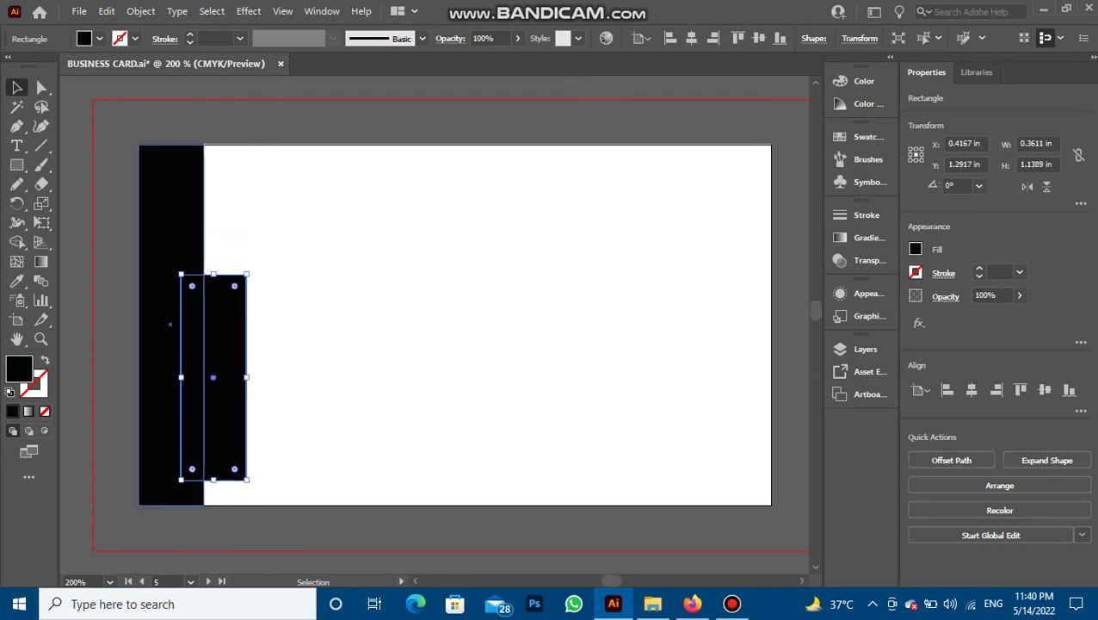
Step: Merge the two black bars into one shape with the Shape Builder
{"action": "left_click", "coordinate": [170, 216], "text": "shift"}
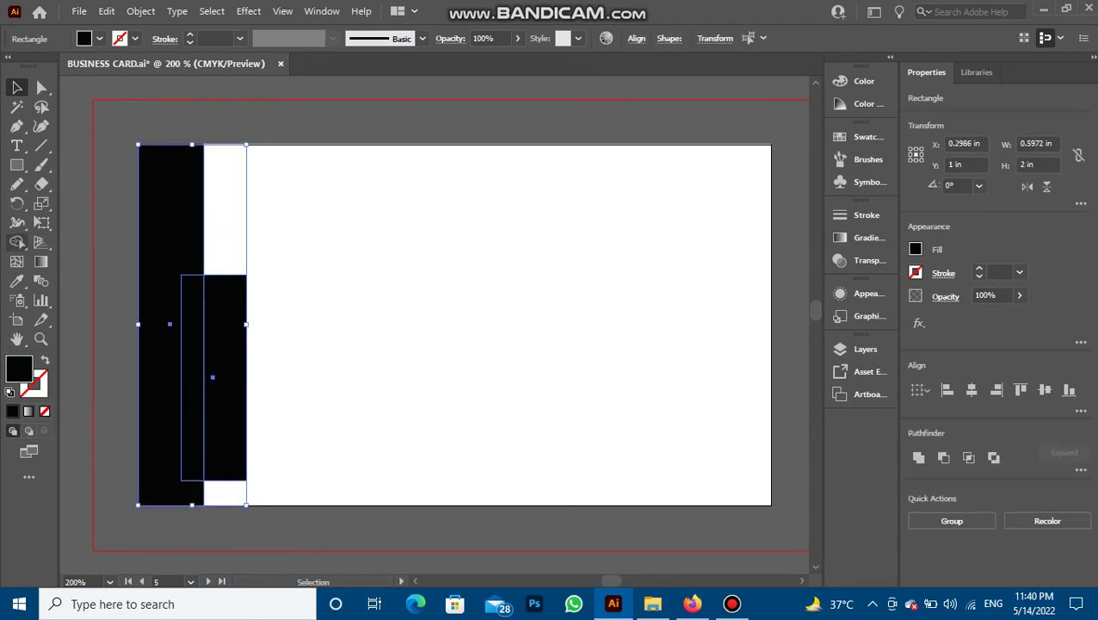
{"action": "left_click", "coordinate": [16, 241]}
{"action": "left_click_drag", "start_coordinate": [170, 344], "coordinate": [226, 379]}
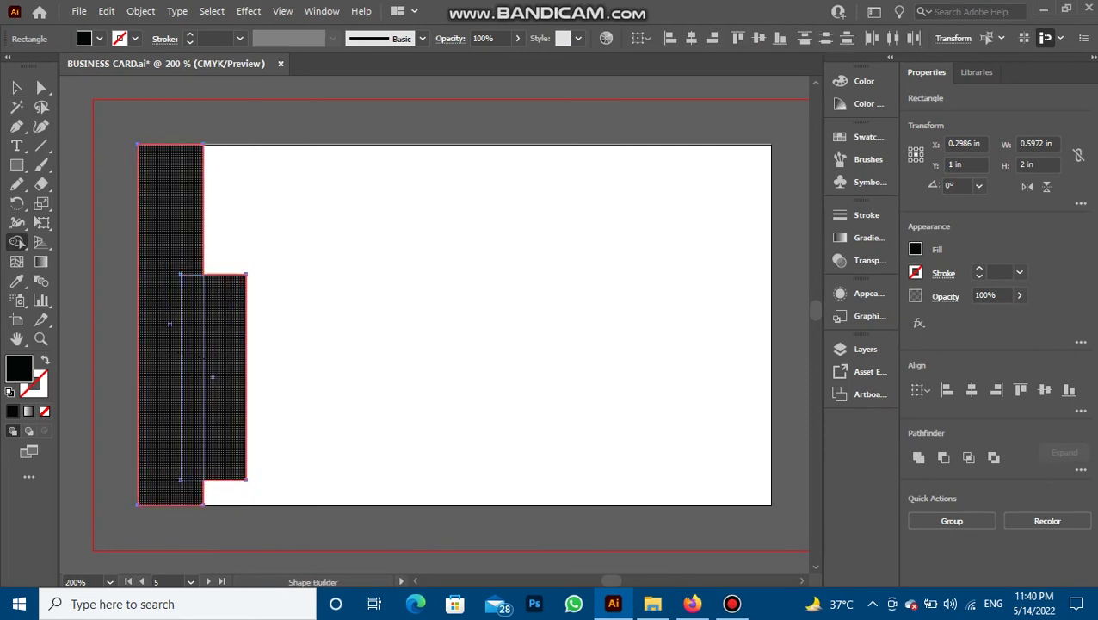
Step: Round the notch's corner points into 0.1181 in curves
{"action": "left_click", "coordinate": [41, 87]}
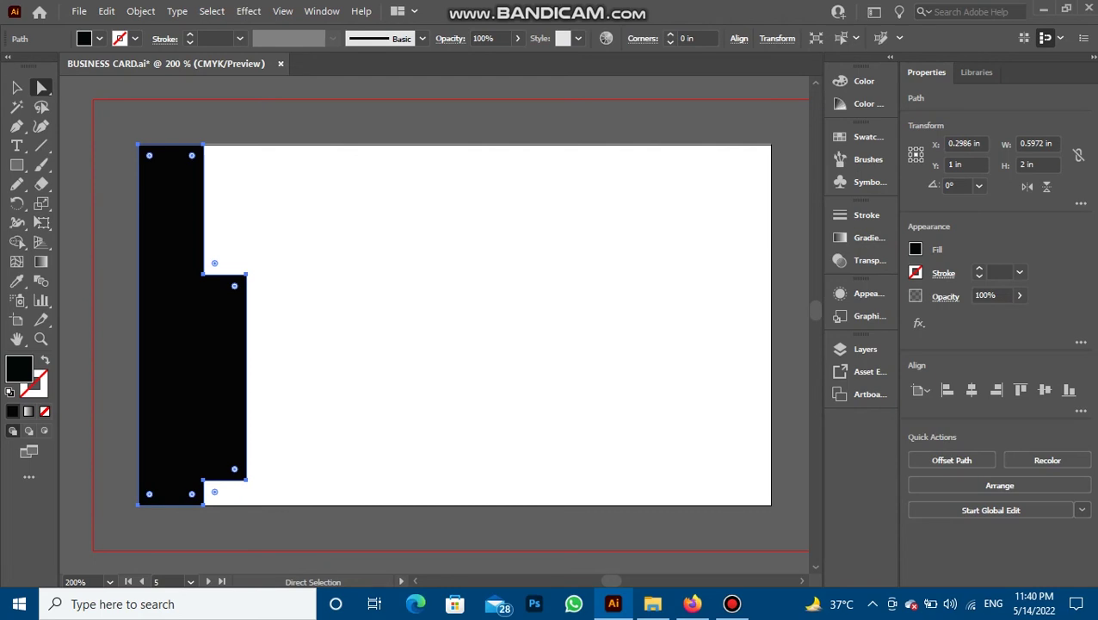
{"action": "left_click", "coordinate": [246, 274]}
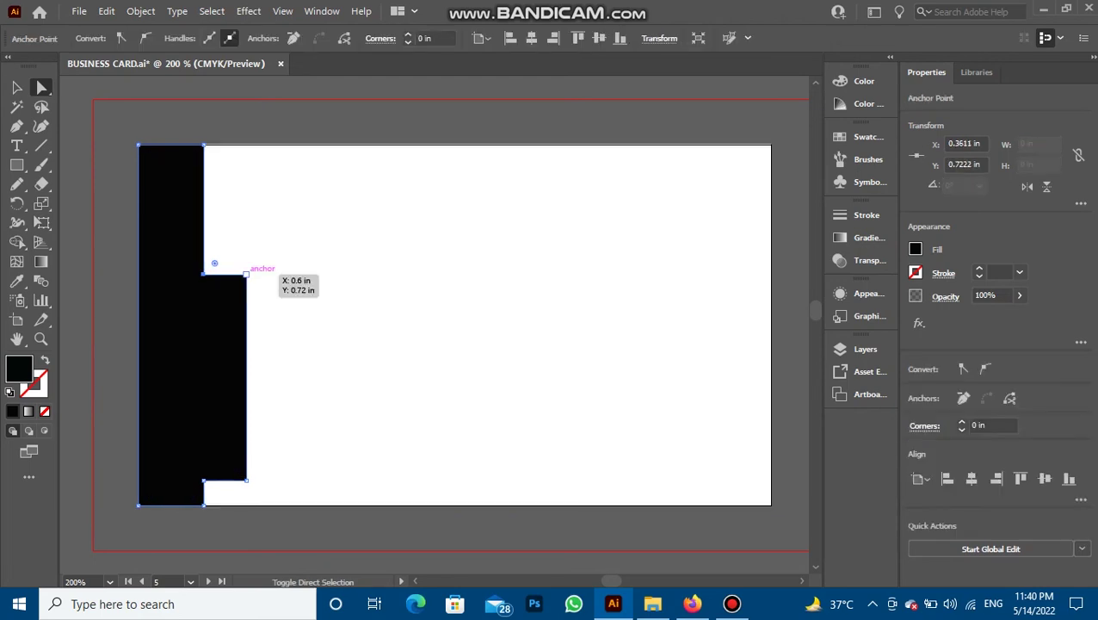
{"action": "left_click", "coordinate": [246, 480], "text": "shift"}
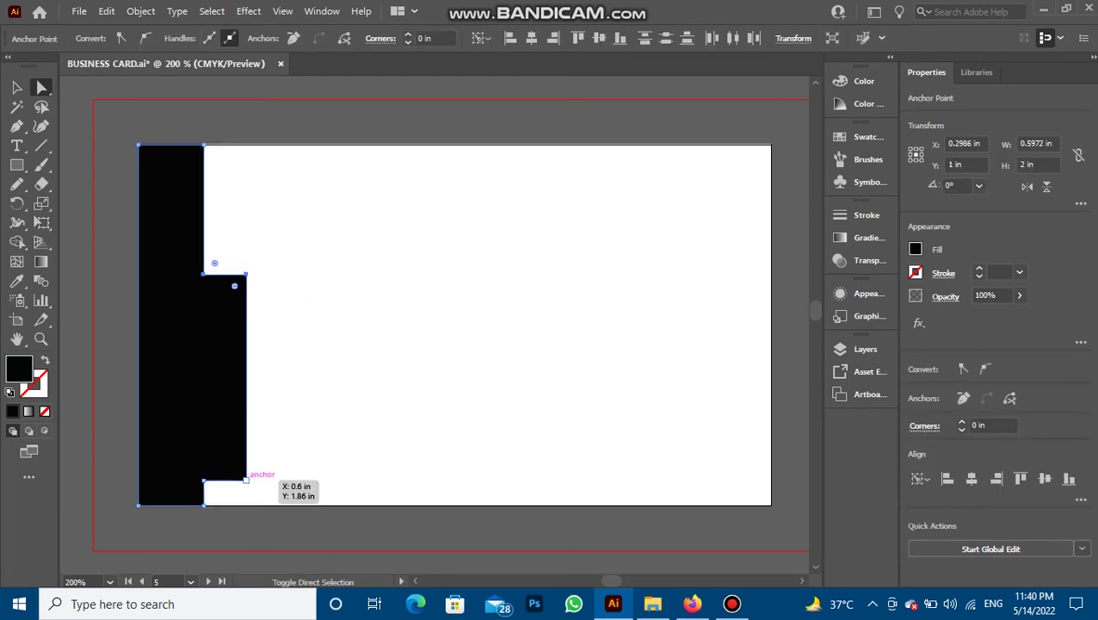
{"action": "left_click", "coordinate": [204, 480], "text": "shift"}
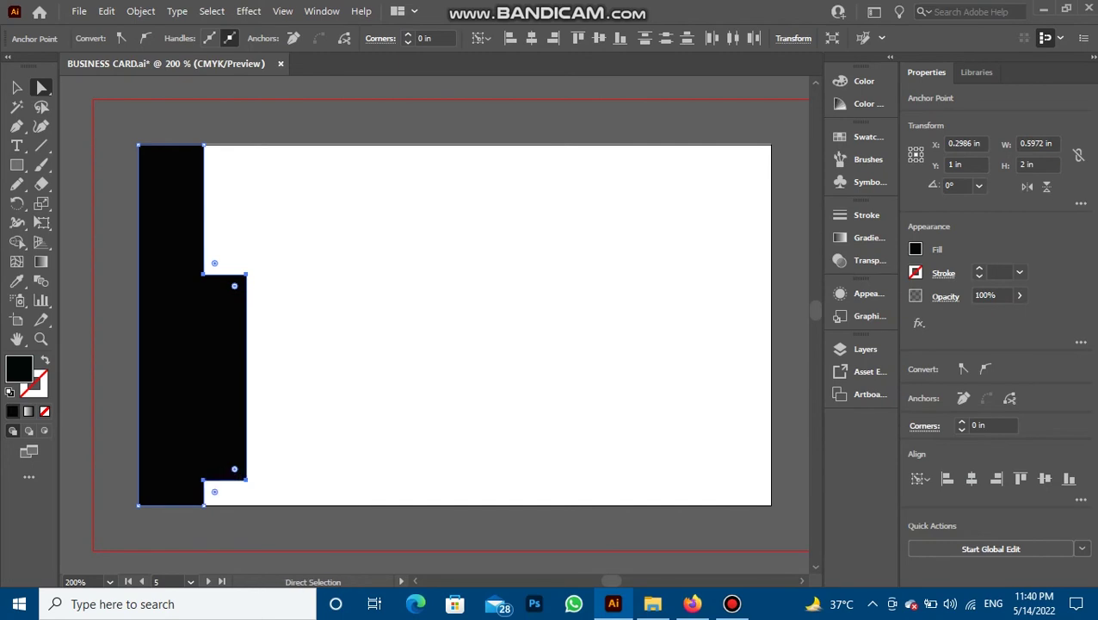
{"action": "left_click_drag", "start_coordinate": [234, 469], "coordinate": [226, 458]}
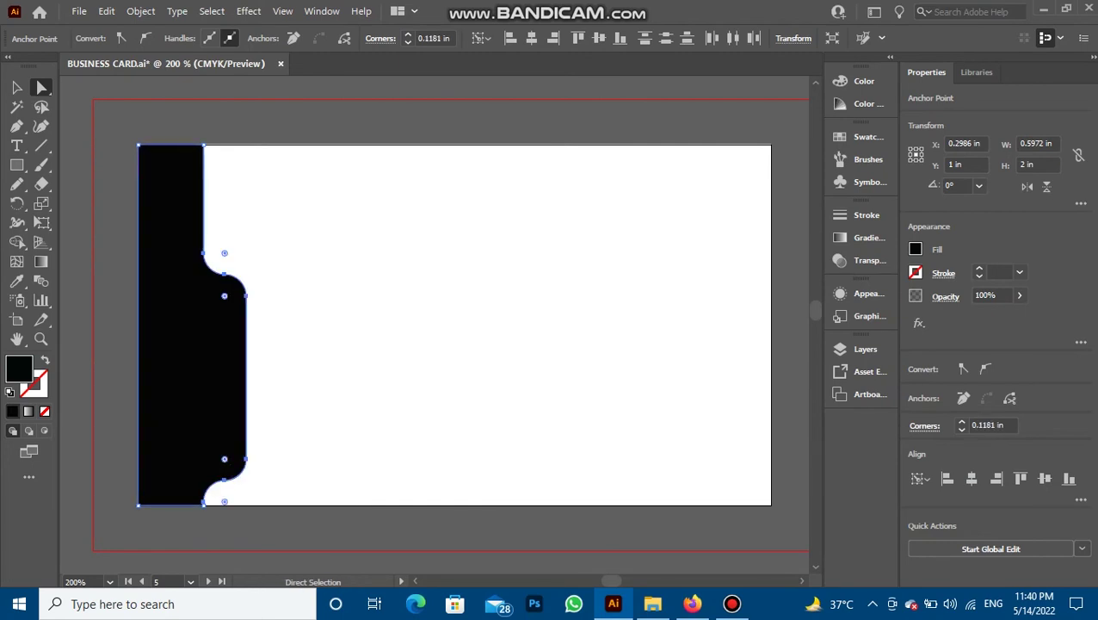
{"action": "key", "text": "ctrl+shift+a"}
{"action": "key", "text": "v"}
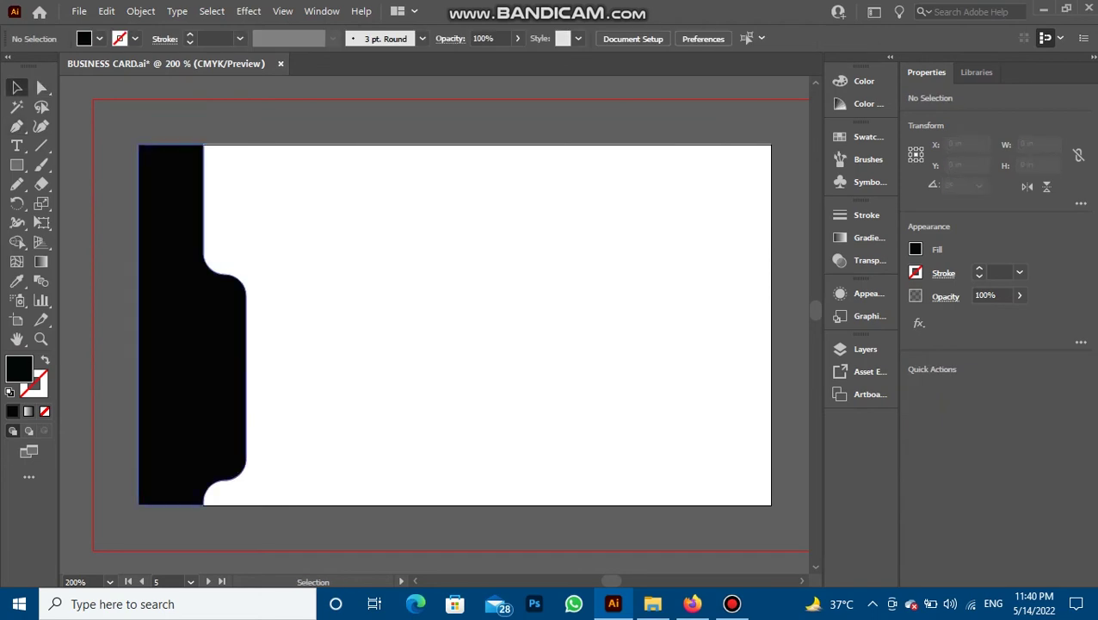
Step: Draw a short black bar at the top left and copy it as a 1.6111 in bar at the top right
{"action": "key", "text": "m"}
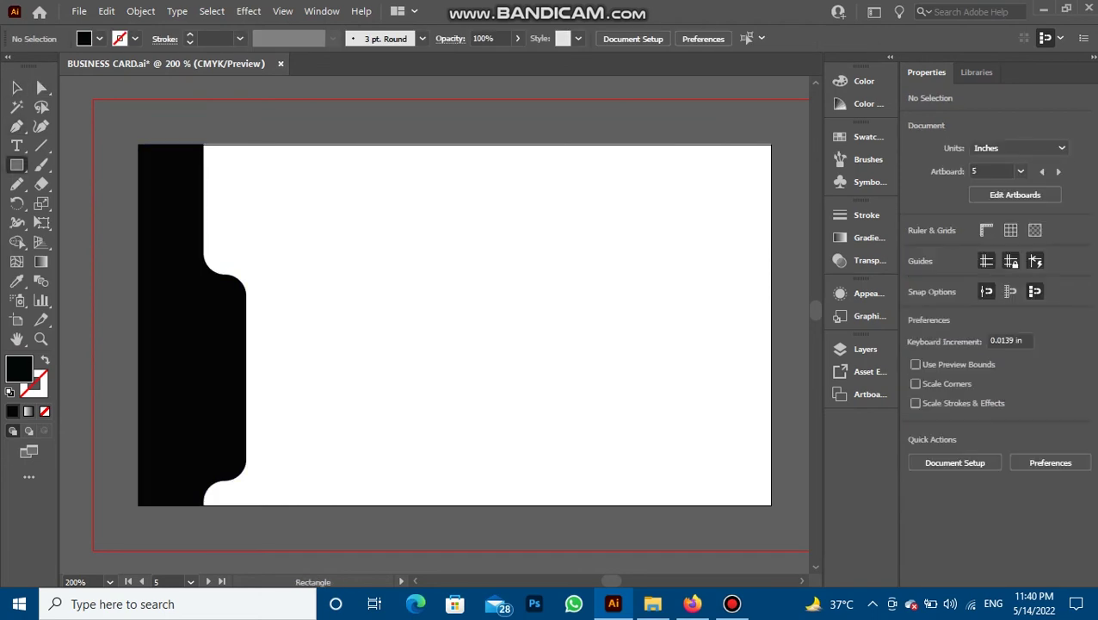
{"action": "left_click_drag", "start_coordinate": [138, 172], "coordinate": [267, 204]}
{"action": "key", "text": "v"}
{"action": "left_click_drag", "start_coordinate": [258, 196], "coordinate": [708, 196]}
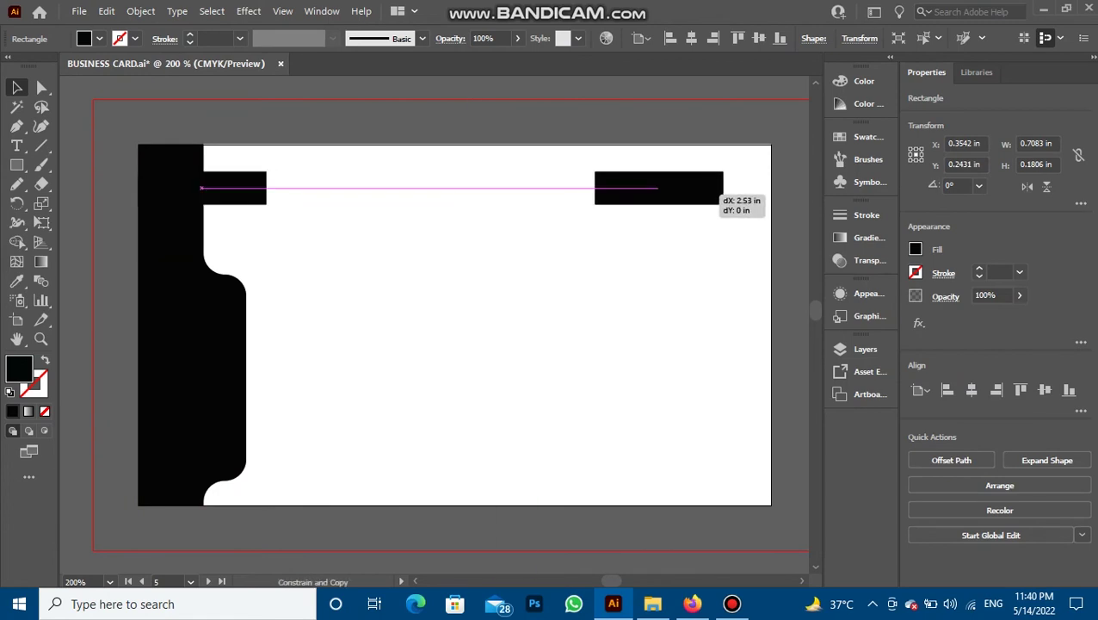
{"action": "left_click_drag", "start_coordinate": [707, 196], "coordinate": [768, 196]}
{"action": "left_click_drag", "start_coordinate": [642, 188], "coordinate": [479, 187]}
Step: Copy the long top-right bar down near the card's bottom right
{"action": "left_click", "coordinate": [454, 321]}
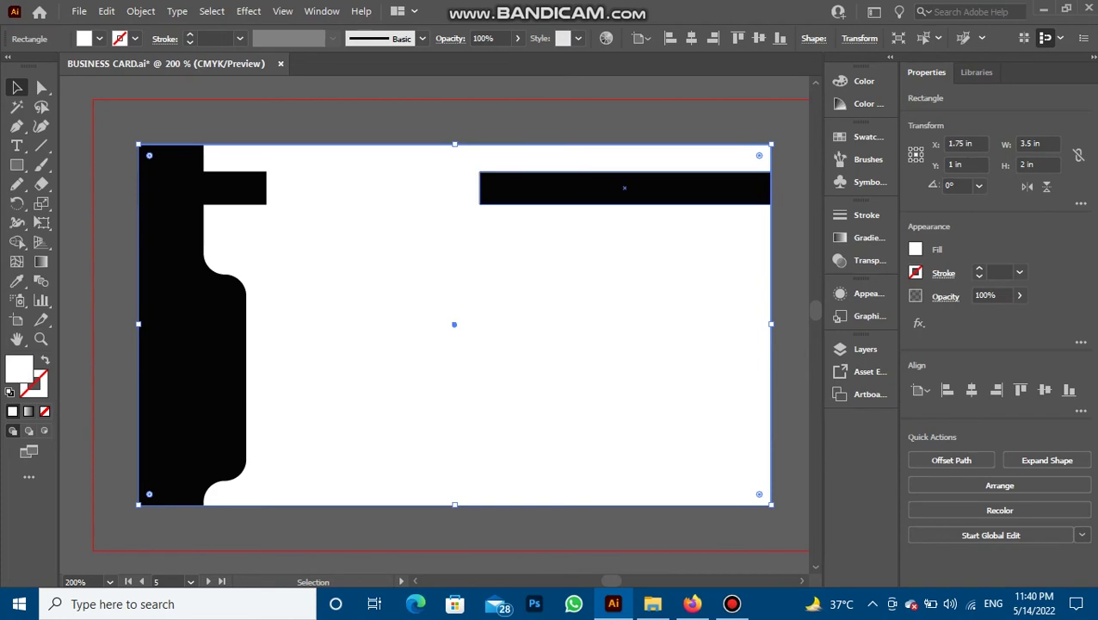
{"action": "left_click_drag", "start_coordinate": [625, 188], "coordinate": [620, 277]}
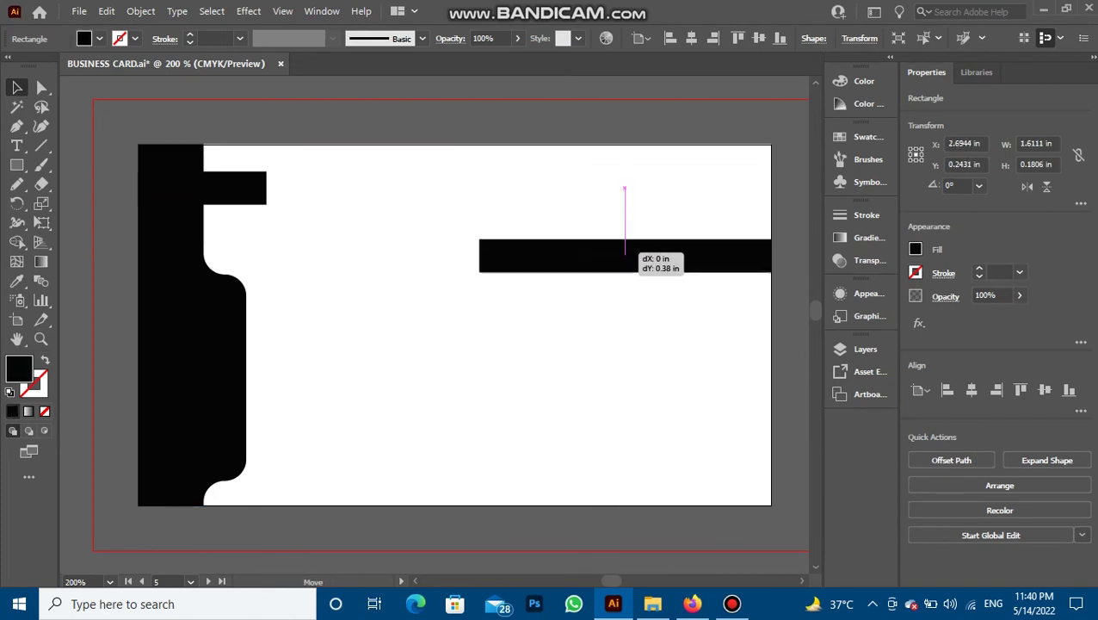
{"action": "left_click_drag", "start_coordinate": [620, 277], "coordinate": [625, 448]}
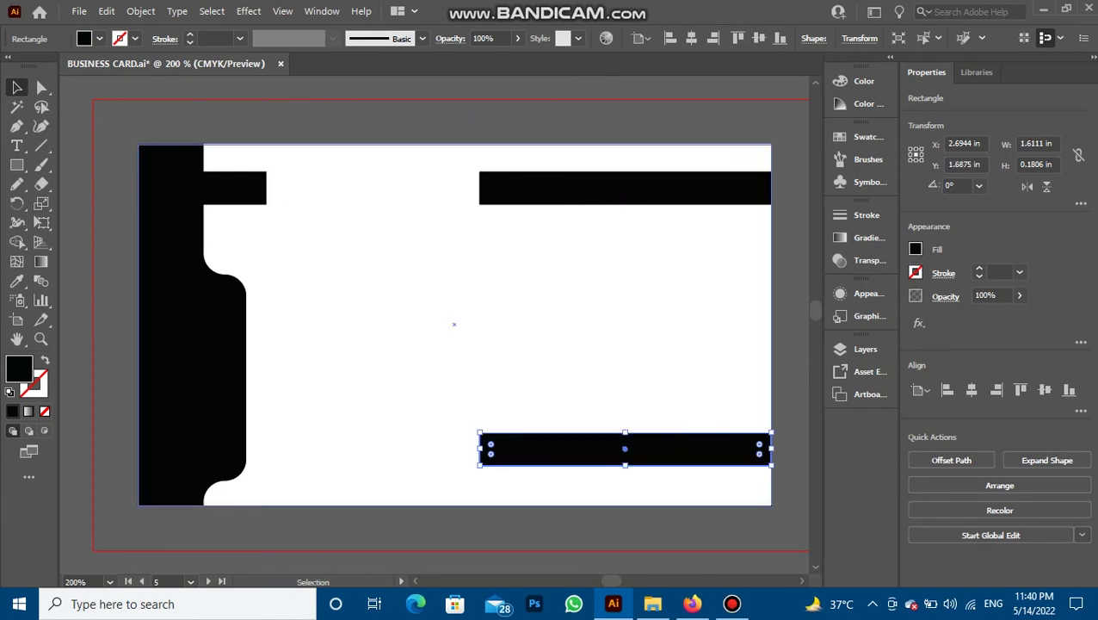
{"action": "key", "text": "ctrl+shift+a"}
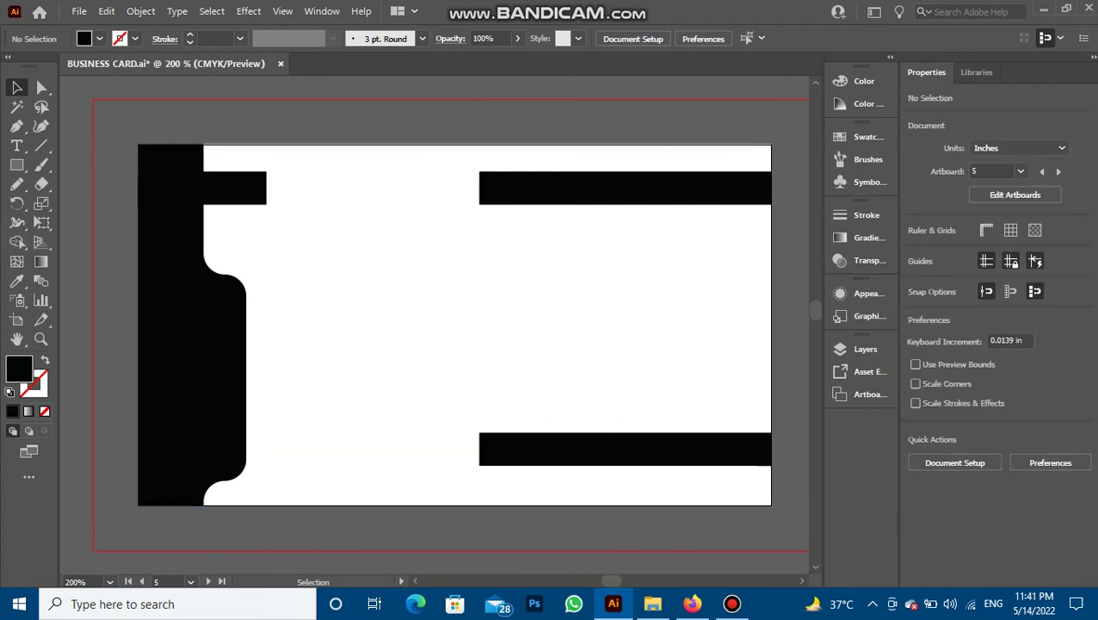
Step: Drag the contact details, logo and QR code group down onto the black-banded white card
{"action": "scroll", "coordinate": [448, 319], "scroll_direction": "up", "scroll_amount": 5}
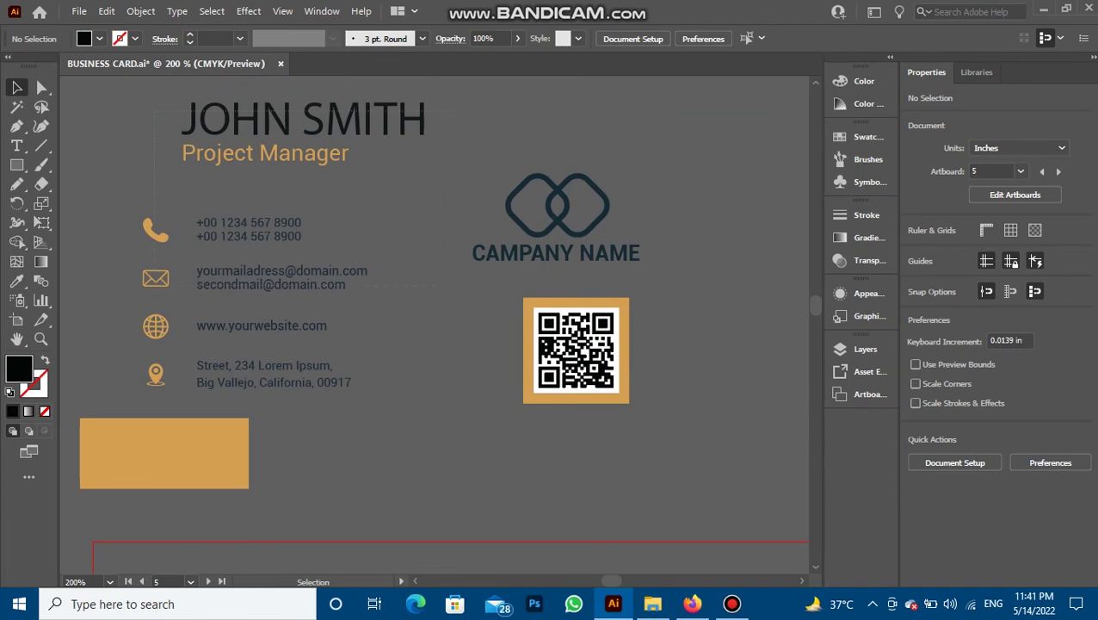
{"action": "left_click", "coordinate": [576, 349]}
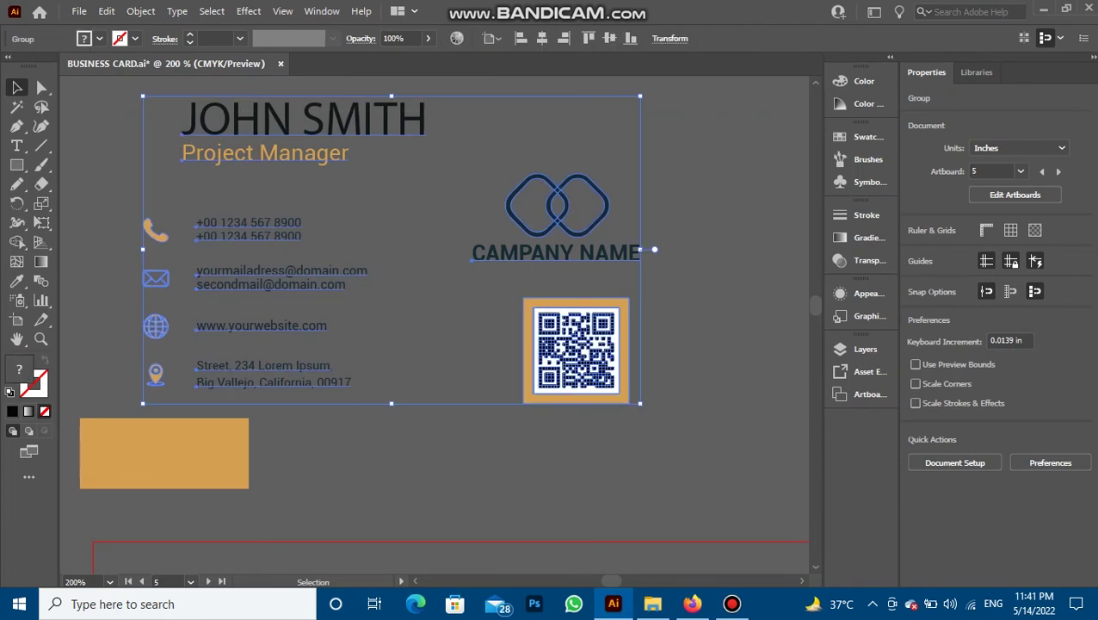
{"action": "key", "text": "a"}
{"action": "key", "text": "v"}
{"action": "mouse_move", "coordinate": [342, 271]}
{"action": "left_mouse_down"}
{"action": "mouse_move", "coordinate": [433, 554]}
{"action": "mouse_move", "coordinate": [425, 582]}
{"action": "mouse_move", "coordinate": [435, 535]}
{"action": "left_mouse_up"}
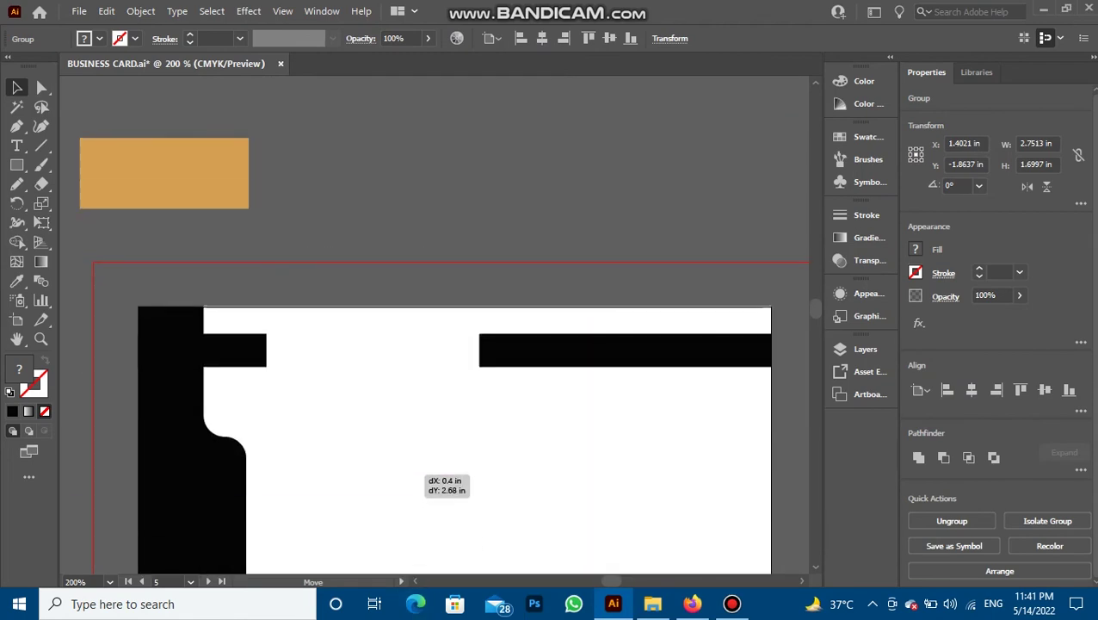
{"action": "left_click_drag", "start_coordinate": [435, 536], "coordinate": [428, 473]}
Step: Bring the contact details, logo and QR code group to the front and nudge it onto the card
{"action": "right_click", "coordinate": [393, 475]}
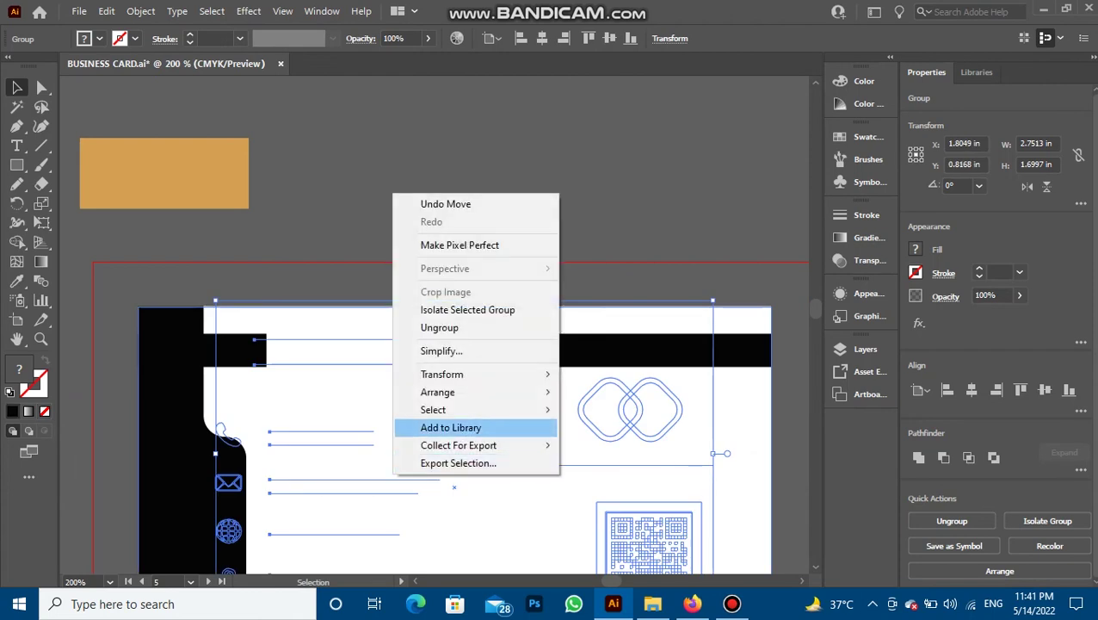
{"action": "left_click", "coordinate": [594, 391]}
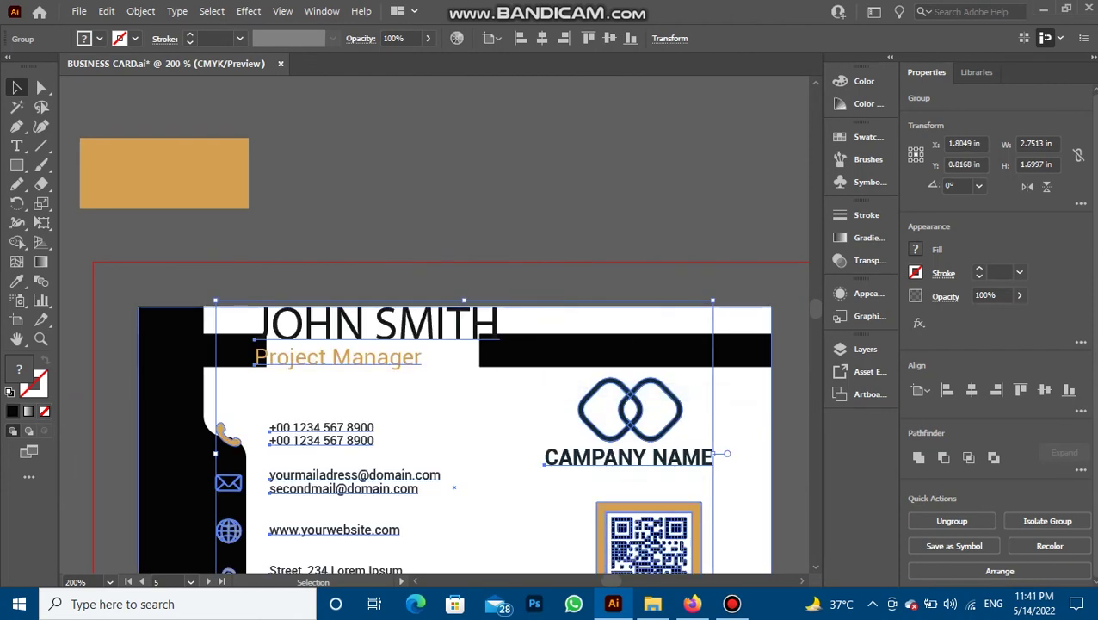
{"action": "scroll", "coordinate": [447, 387], "scroll_direction": "down", "scroll_amount": 2}
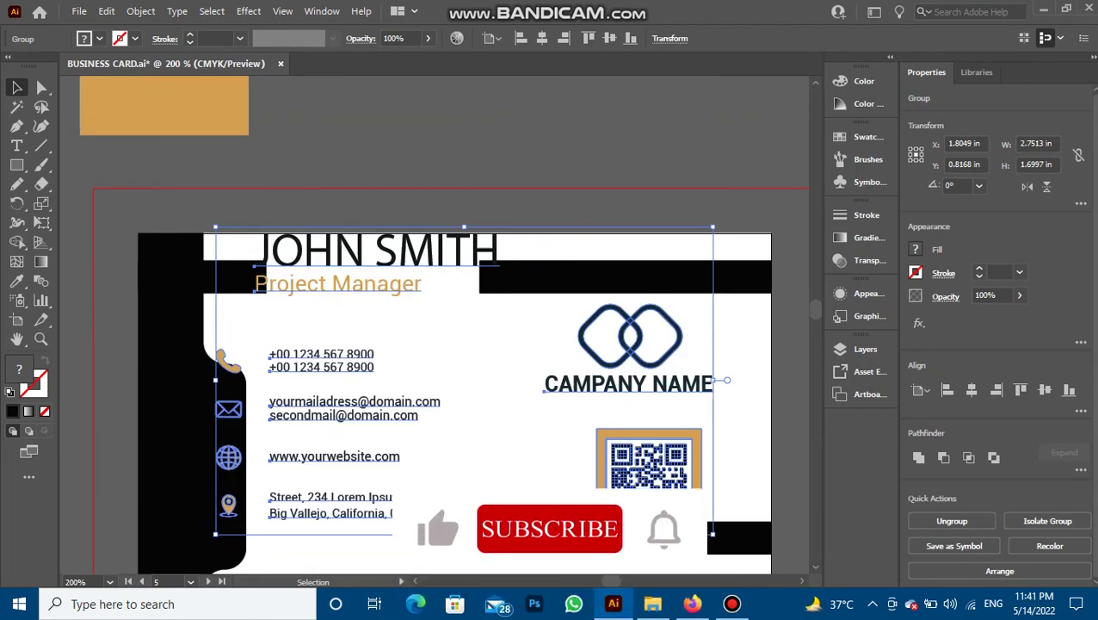
{"action": "left_click_drag", "start_coordinate": [422, 267], "coordinate": [419, 295]}
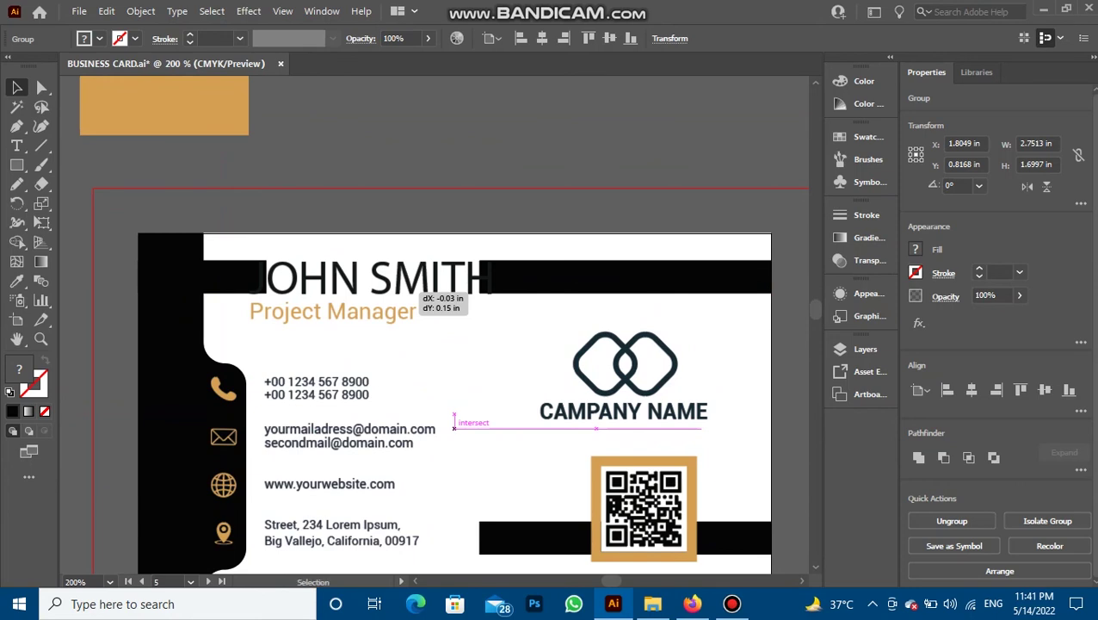
Step: Drop the artwork group in place and shorten both top black bars to clear the JOHN SMITH heading
{"action": "left_click_drag", "start_coordinate": [418, 294], "coordinate": [418, 295]}
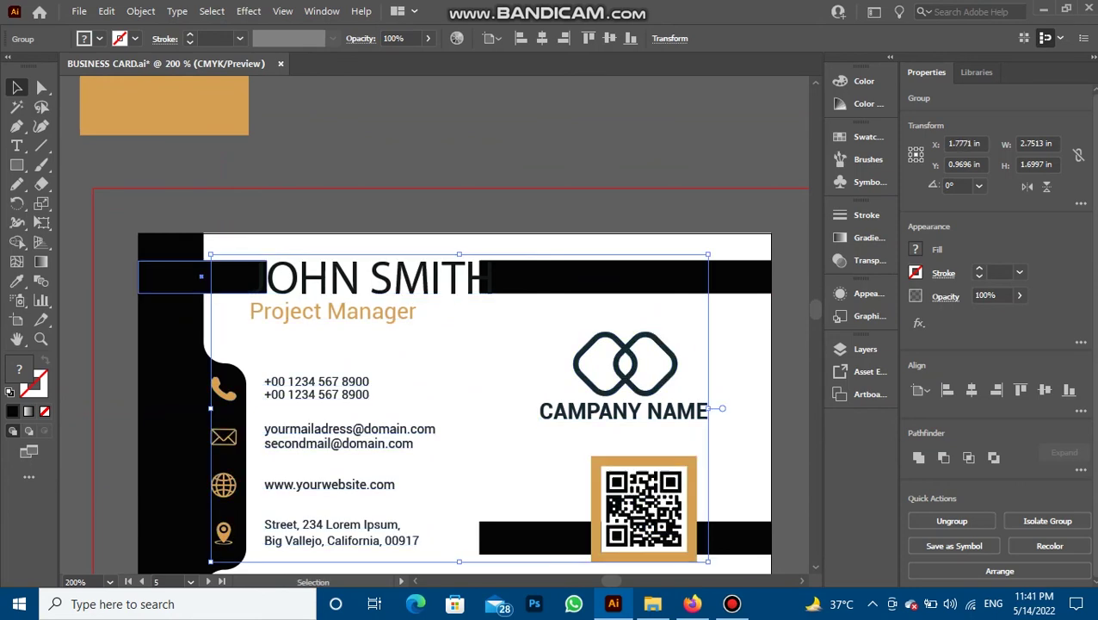
{"action": "left_click", "coordinate": [201, 277]}
{"action": "left_click_drag", "start_coordinate": [266, 276], "coordinate": [242, 277]}
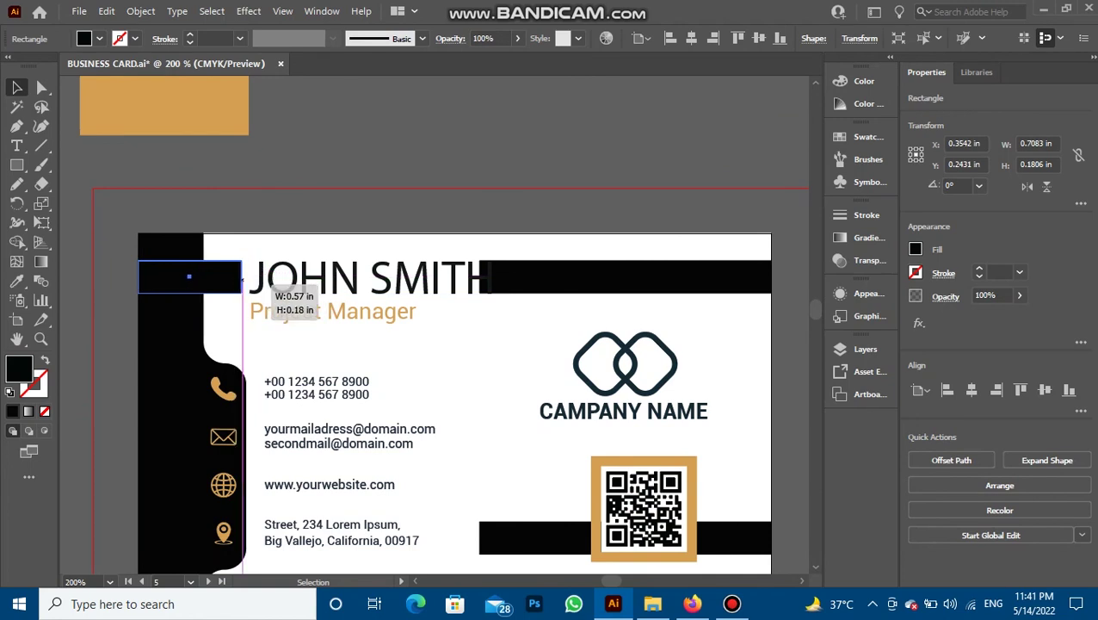
{"action": "left_click", "coordinate": [603, 276]}
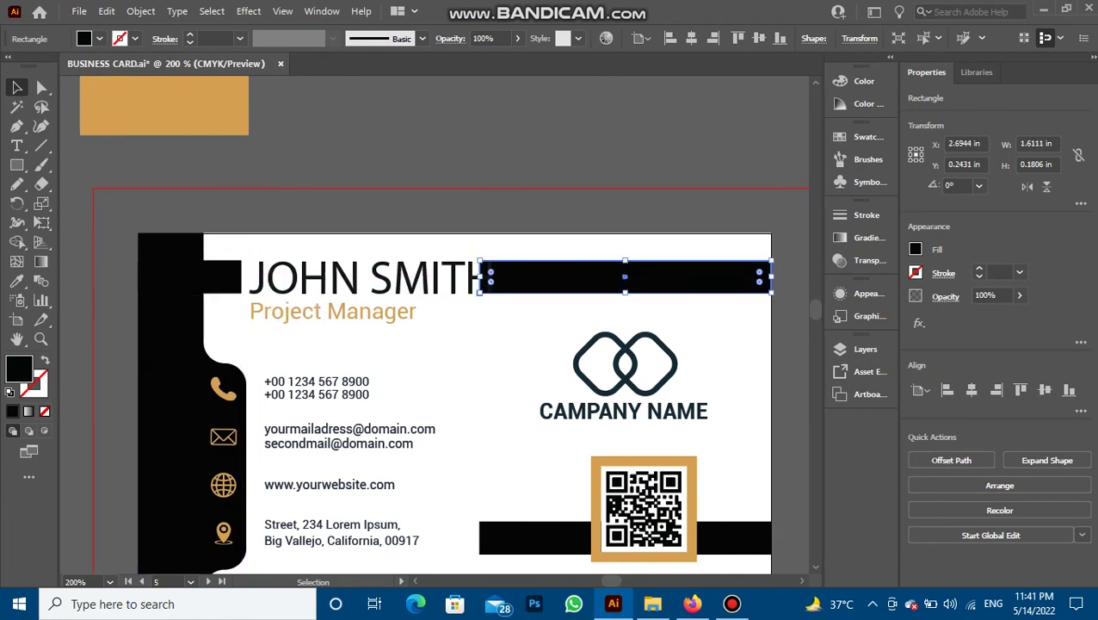
{"action": "left_click_drag", "start_coordinate": [481, 277], "coordinate": [509, 277]}
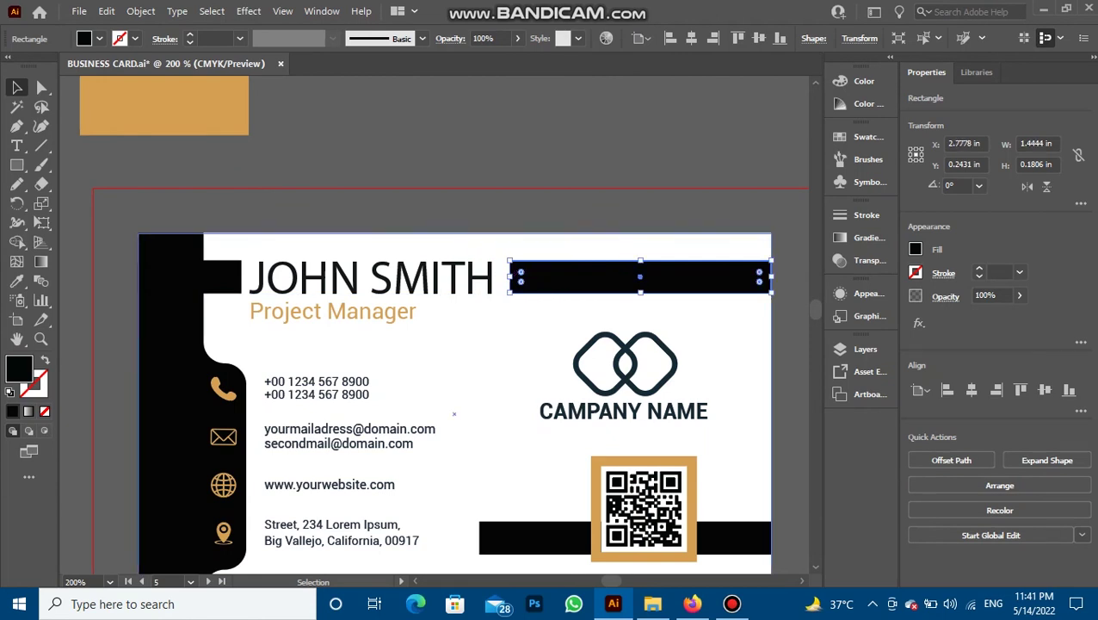
Step: Isolate the bottom black bar, exit isolation, and select the white card background
{"action": "left_click", "coordinate": [551, 538]}
{"action": "double_click", "coordinate": [551, 538]}
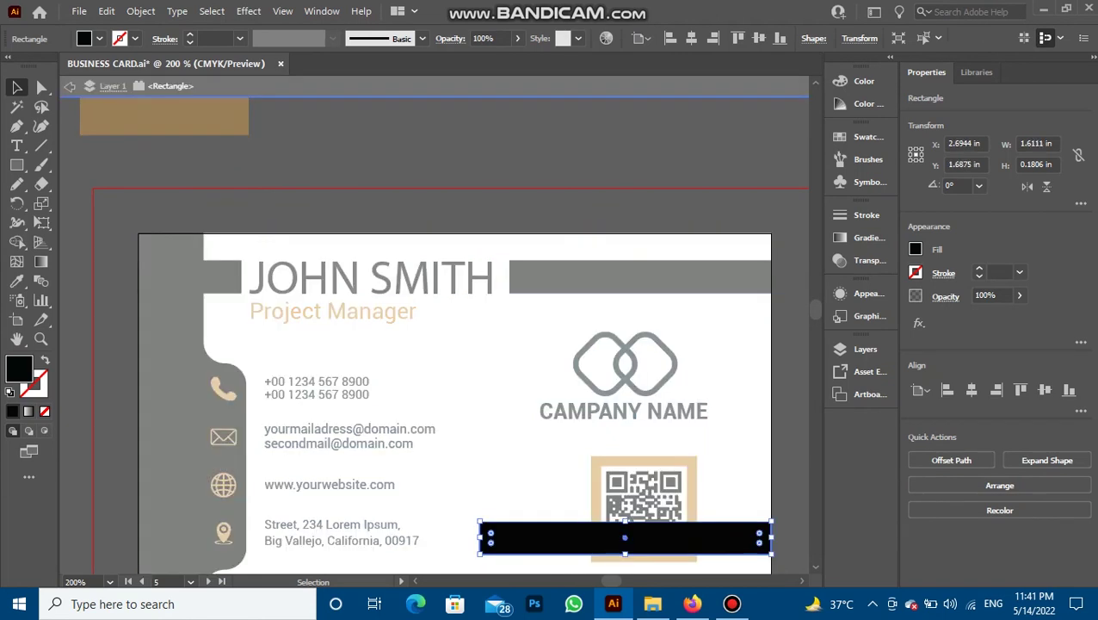
{"action": "key", "text": "ctrl+shift+a"}
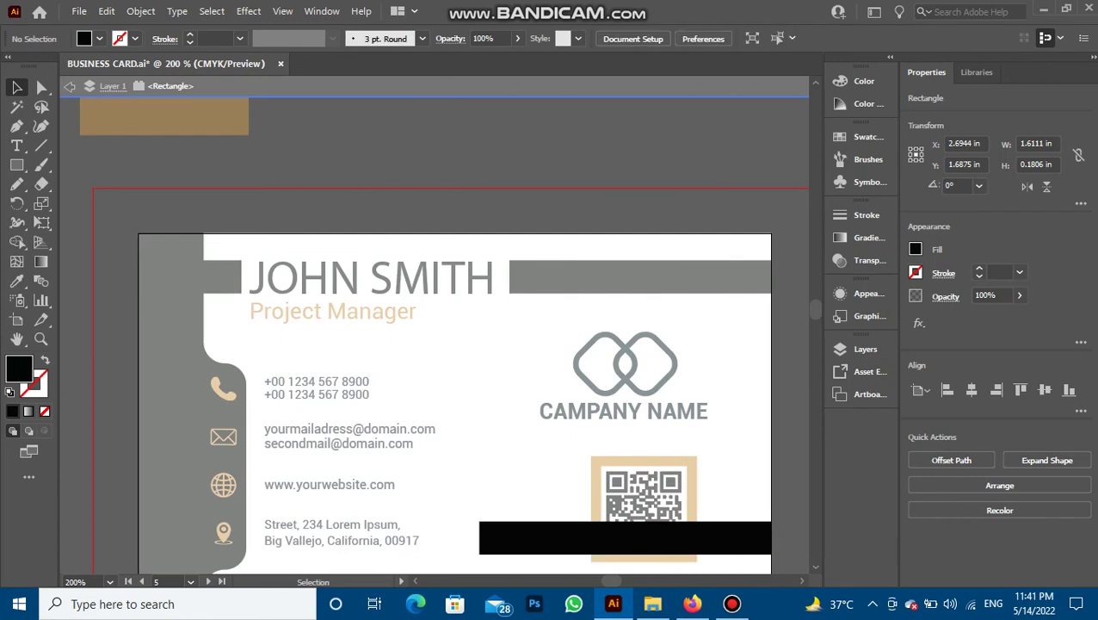
{"action": "key", "text": "Escape"}
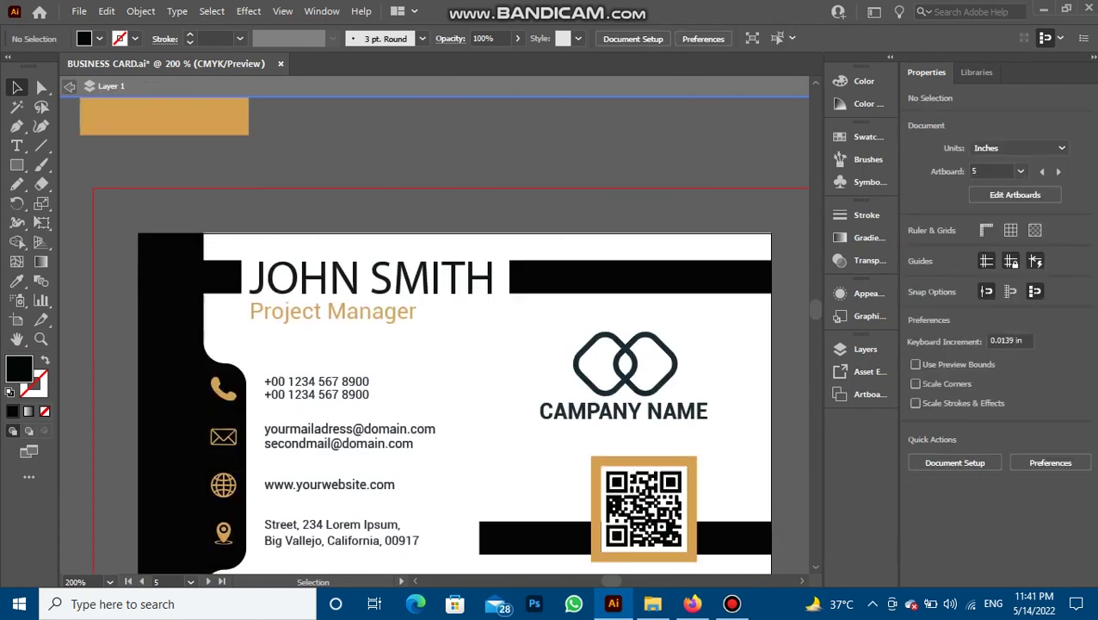
{"action": "left_click", "coordinate": [454, 414]}
Step: Stretch the bottom black bar leftward to span the card's full 3.5 in width
{"action": "key", "text": "ctrl+0"}
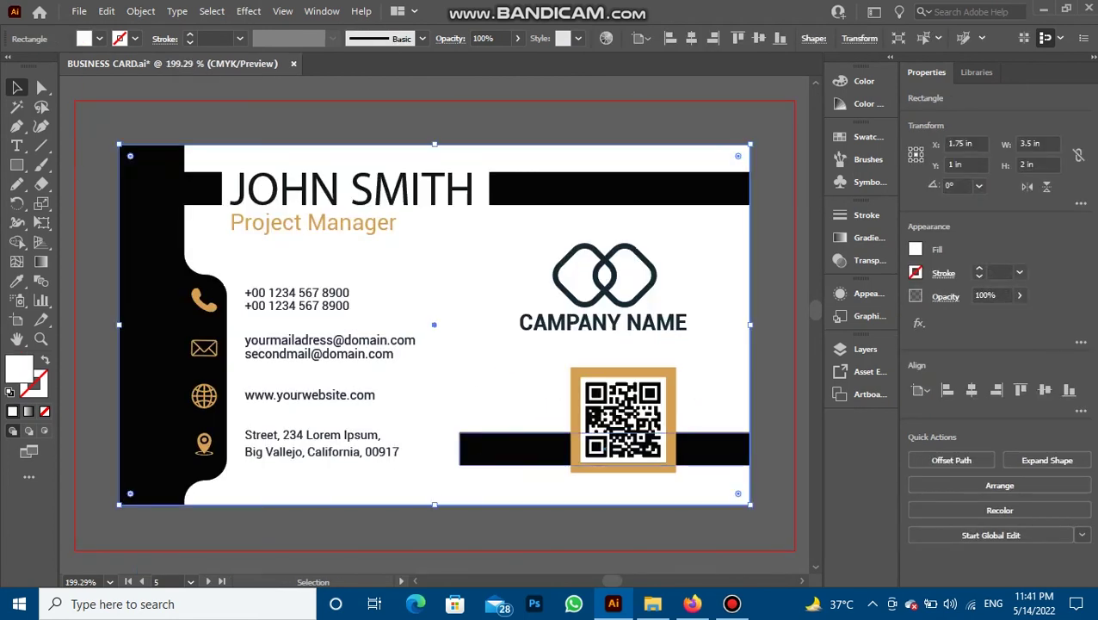
{"action": "left_click", "coordinate": [516, 449]}
{"action": "left_click_drag", "start_coordinate": [460, 449], "coordinate": [120, 447]}
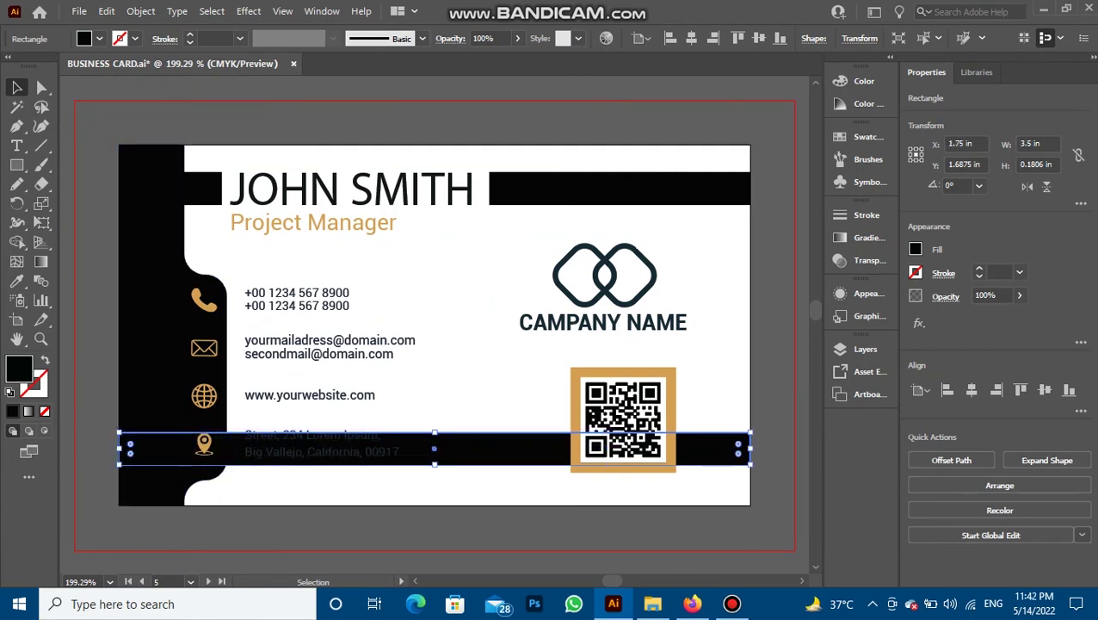
{"action": "mouse_move", "coordinate": [441, 430]}
{"action": "left_mouse_down"}
{"action": "mouse_move", "coordinate": [482, 443]}
{"action": "mouse_move", "coordinate": [435, 423]}
{"action": "left_mouse_up"}
{"action": "key", "text": "ctrl+z"}
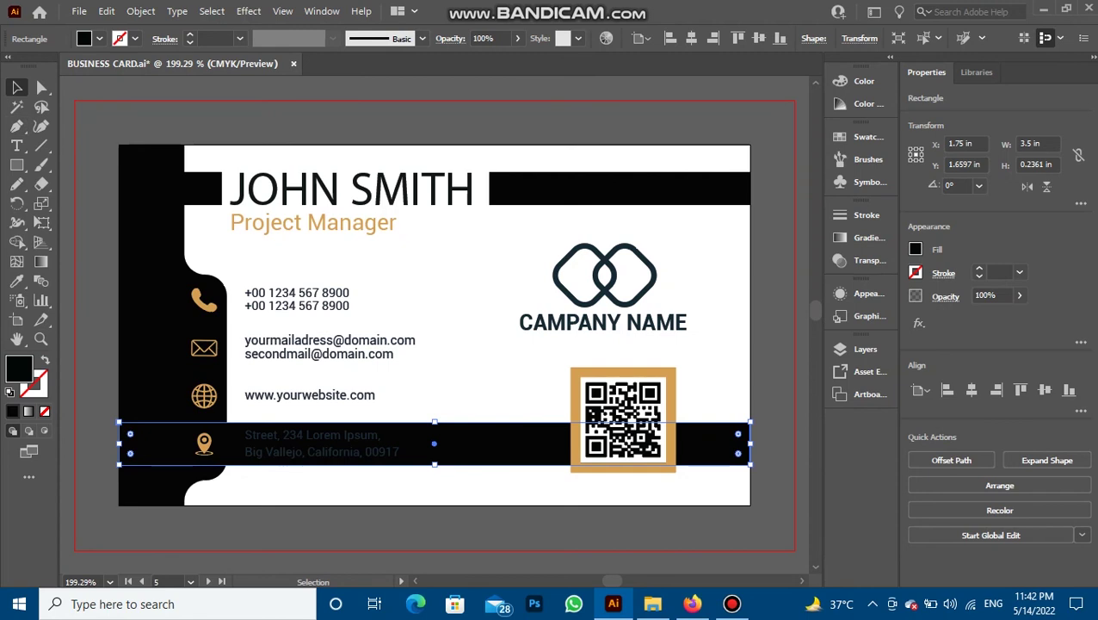
Step: Colour the two top bars and the bottom bar gold, sampled from the phone icon
{"action": "left_click", "coordinate": [619, 188]}
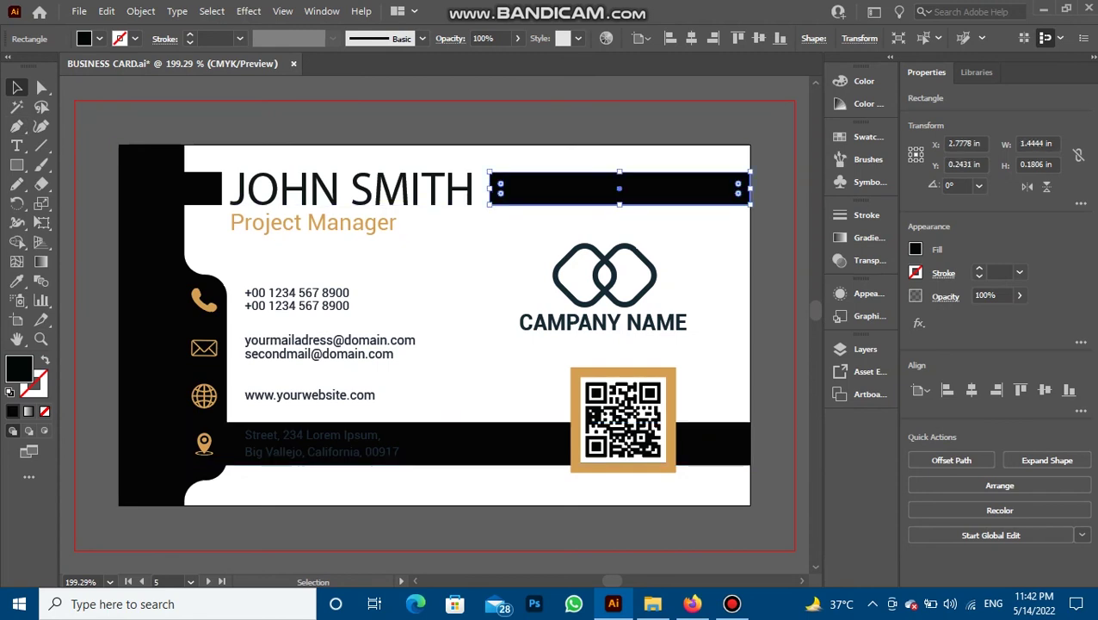
{"action": "left_click", "coordinate": [169, 188], "text": "shift"}
{"action": "left_click", "coordinate": [433, 444], "text": "shift"}
{"action": "key", "text": "i"}
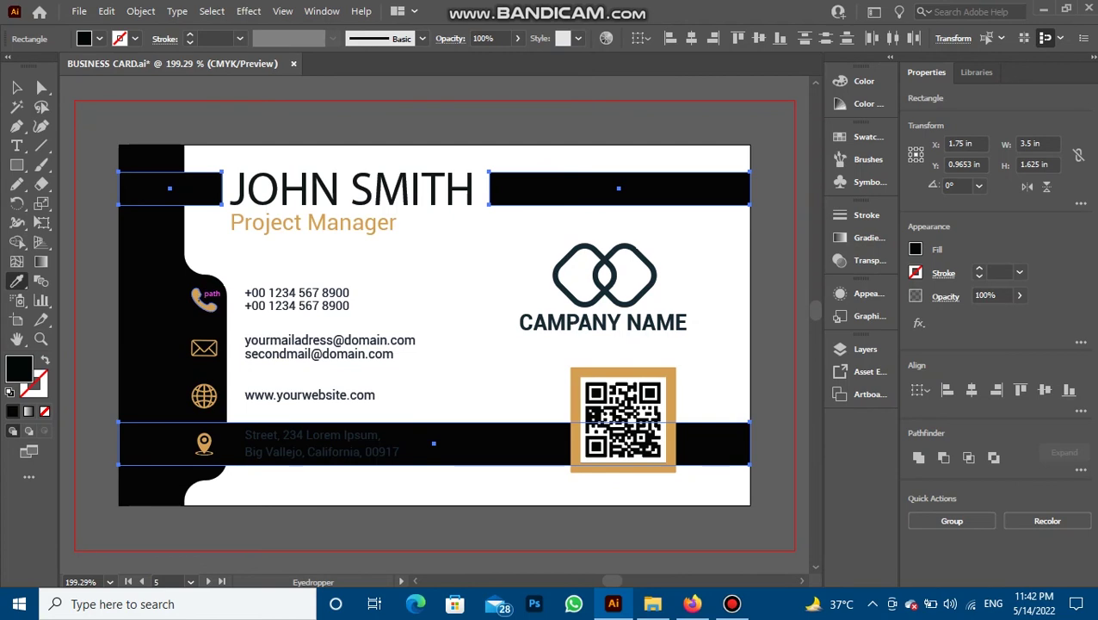
{"action": "left_click", "coordinate": [203, 299]}
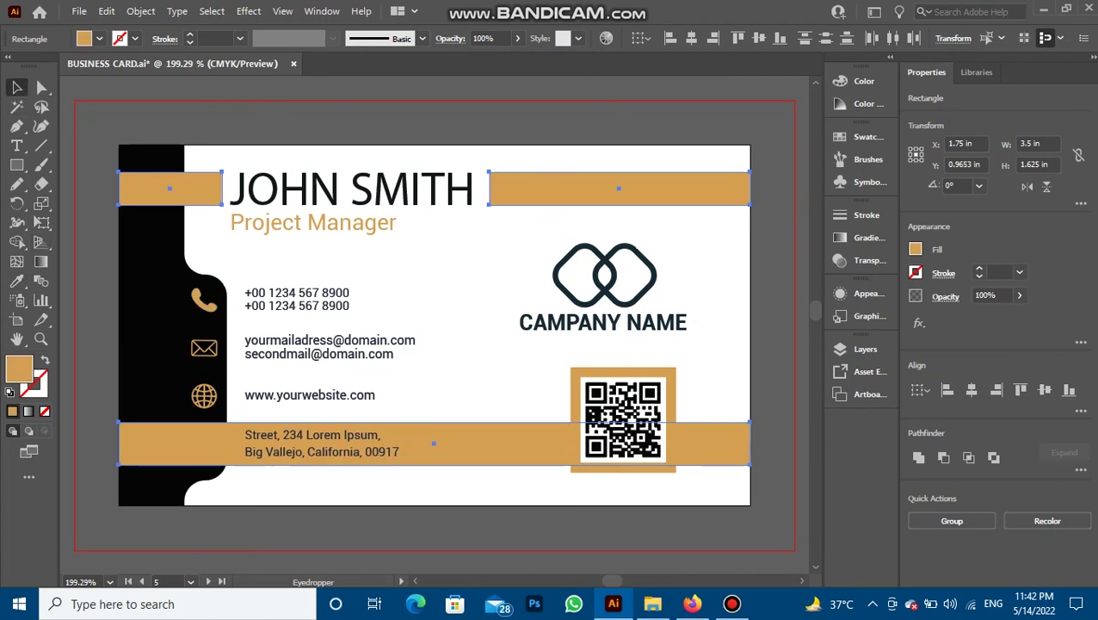
Step: Bring the black left panel in front of the gold bars
{"action": "left_click", "coordinate": [17, 88]}
{"action": "left_click", "coordinate": [143, 215]}
{"action": "right_click", "coordinate": [143, 214]}
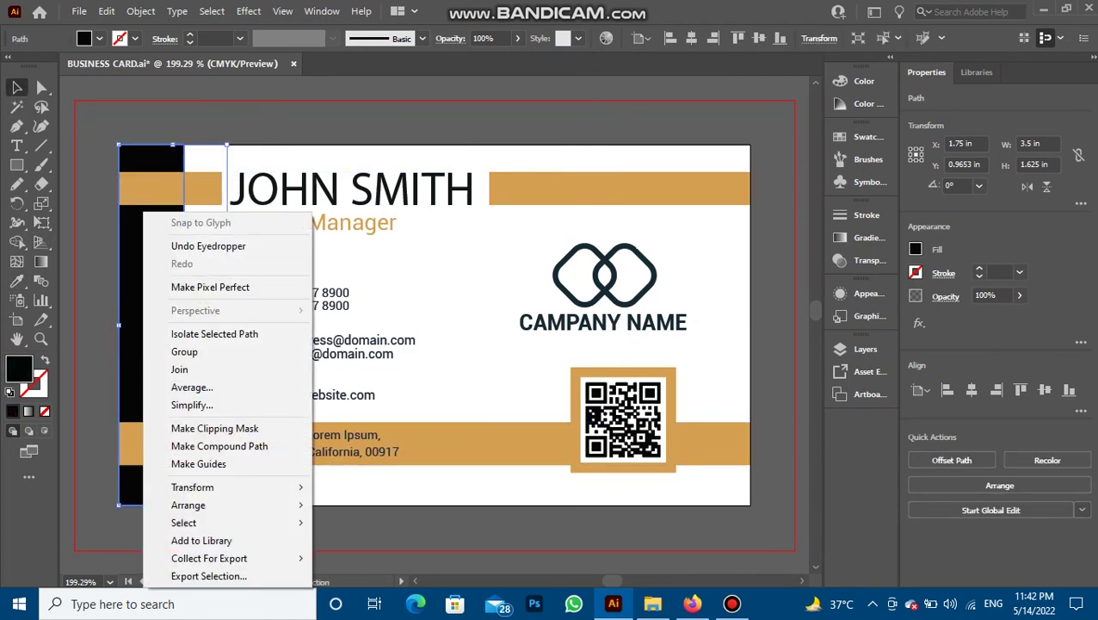
{"action": "mouse_move", "coordinate": [188, 505]}
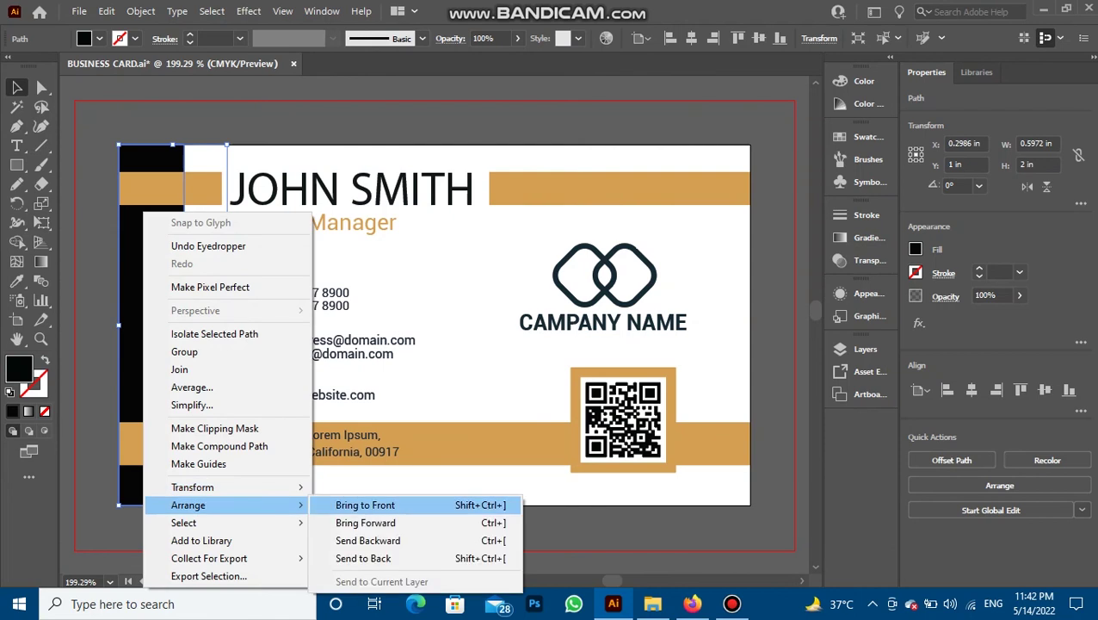
{"action": "left_click", "coordinate": [365, 505]}
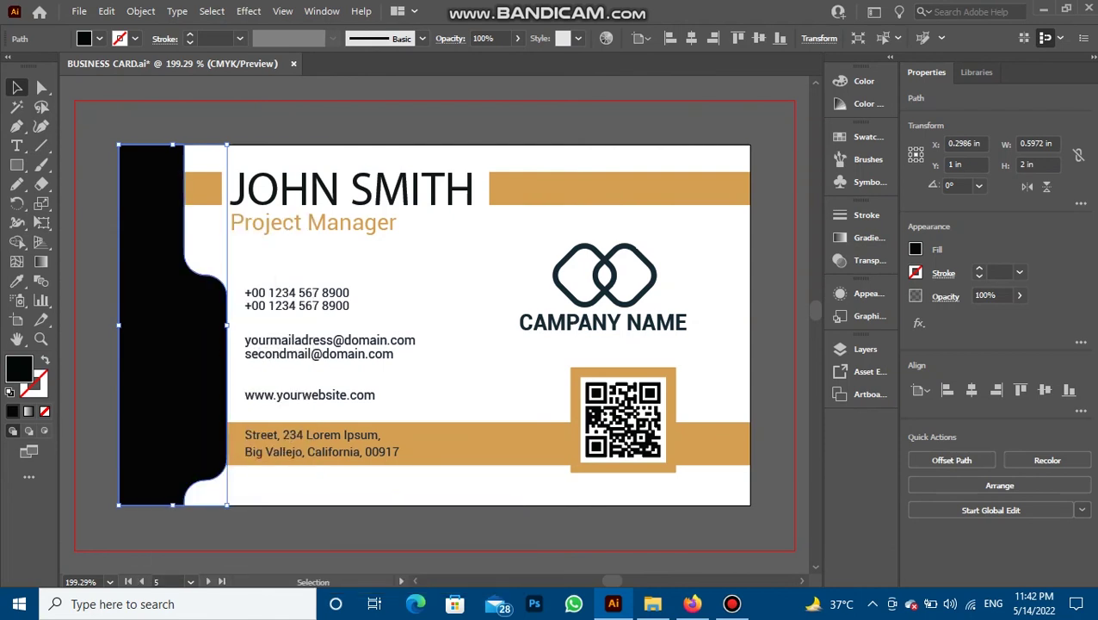
{"action": "key", "text": "ctrl+shift+a"}
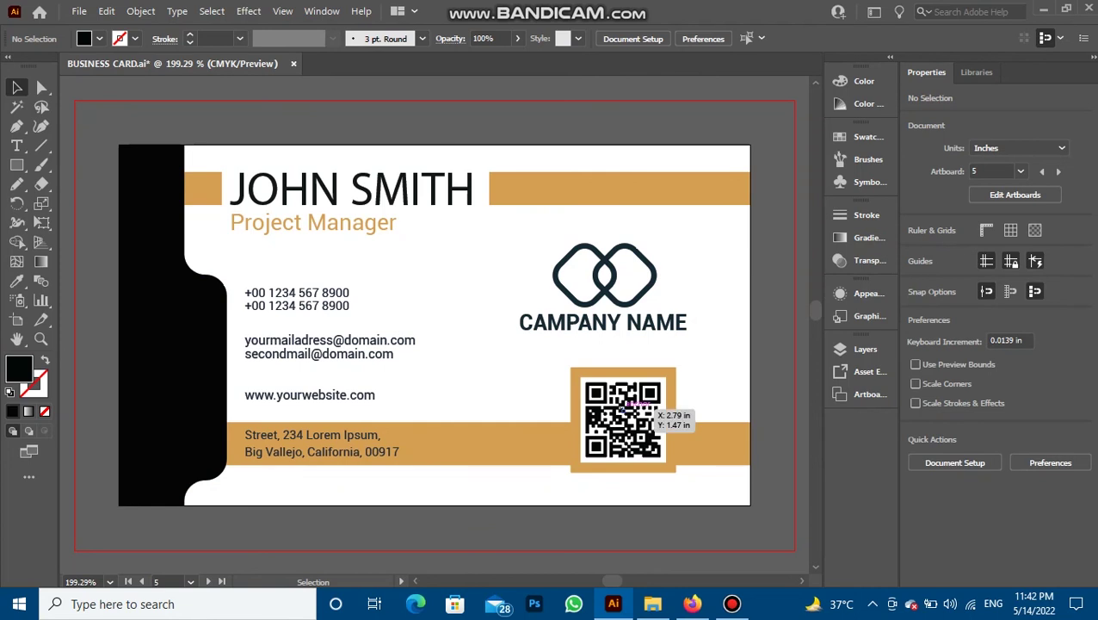
Step: Ungroup the card artwork
{"action": "left_click", "coordinate": [654, 413]}
{"action": "right_click", "coordinate": [545, 167]}
{"action": "mouse_move", "coordinate": [590, 362]}
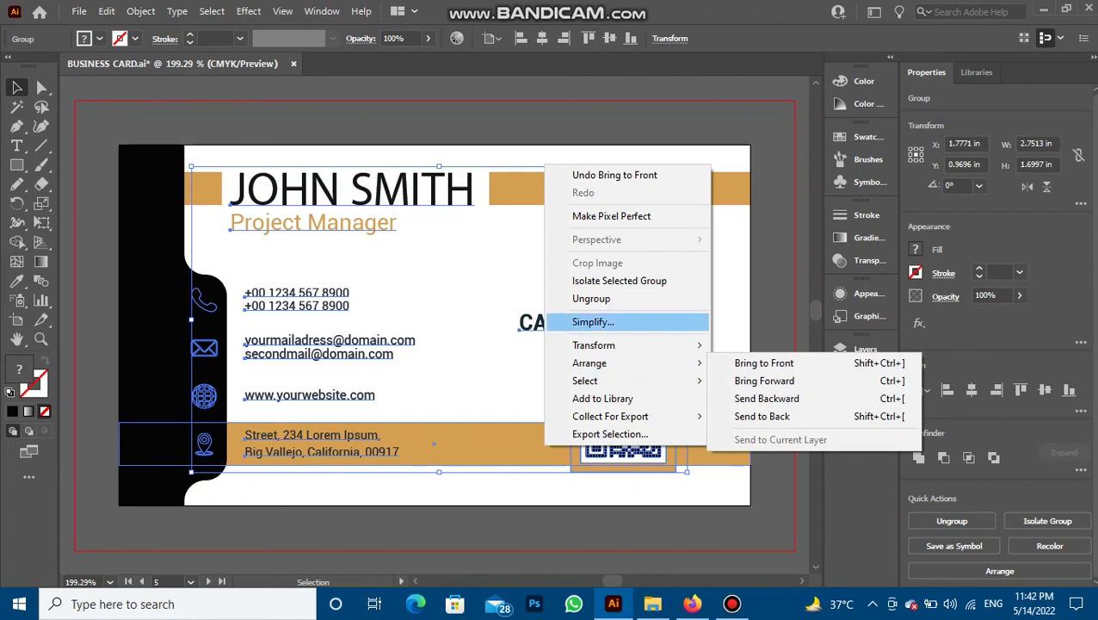
{"action": "left_click", "coordinate": [591, 298]}
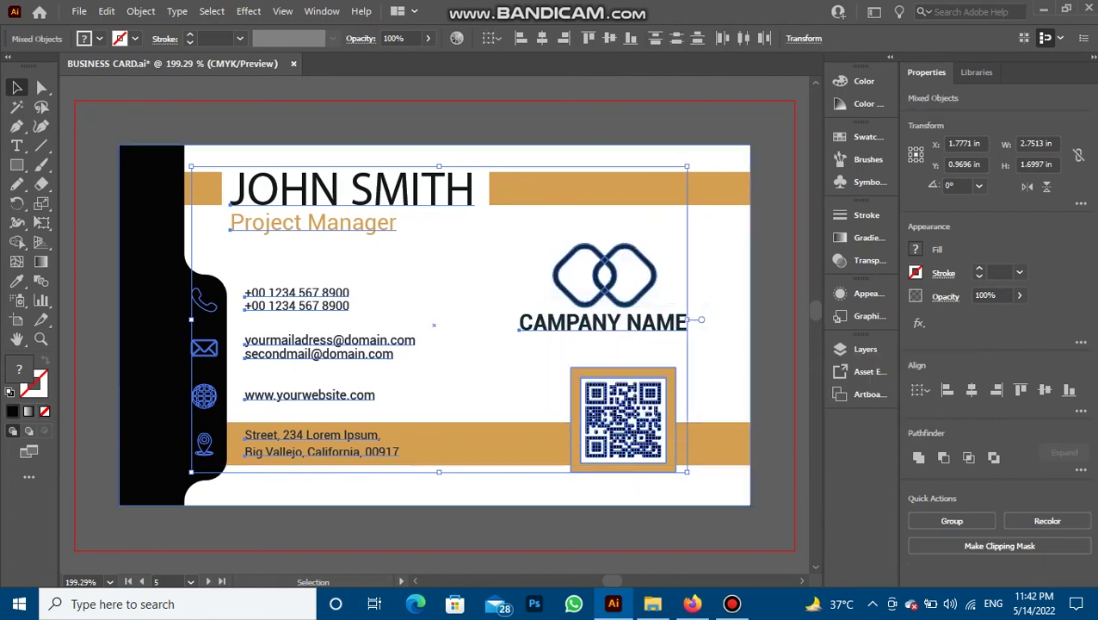
{"action": "left_click", "coordinate": [482, 258]}
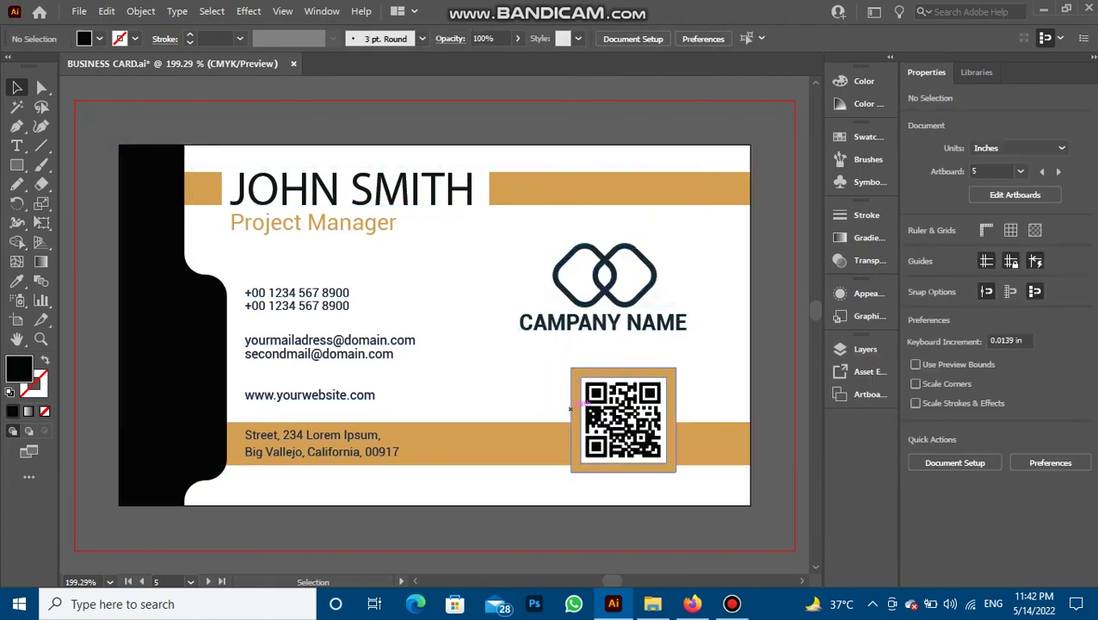
Step: Scale the gold-framed QR code down to 0.5278 in and move it lower-left on the bottom band
{"action": "left_click", "coordinate": [624, 419]}
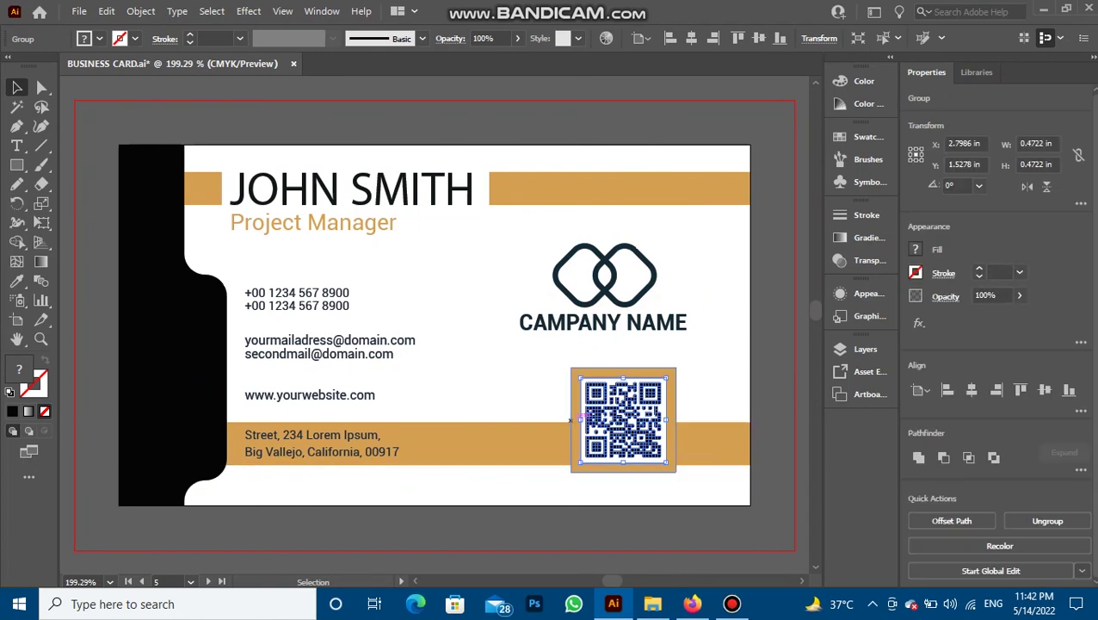
{"action": "left_click", "coordinate": [644, 428]}
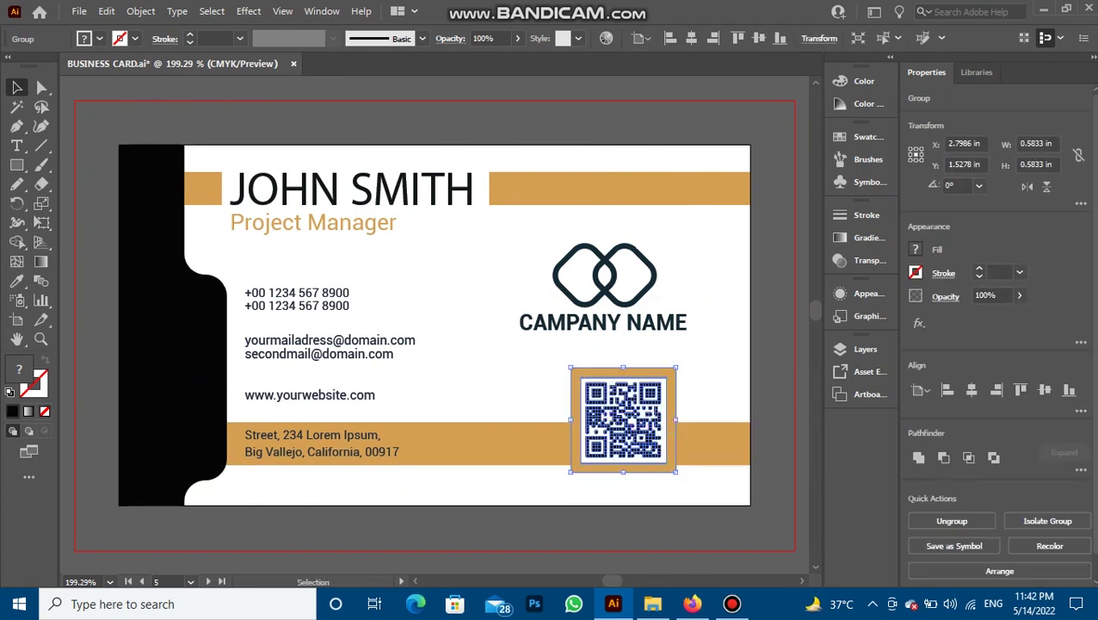
{"action": "left_click_drag", "start_coordinate": [675, 472], "coordinate": [671, 467]}
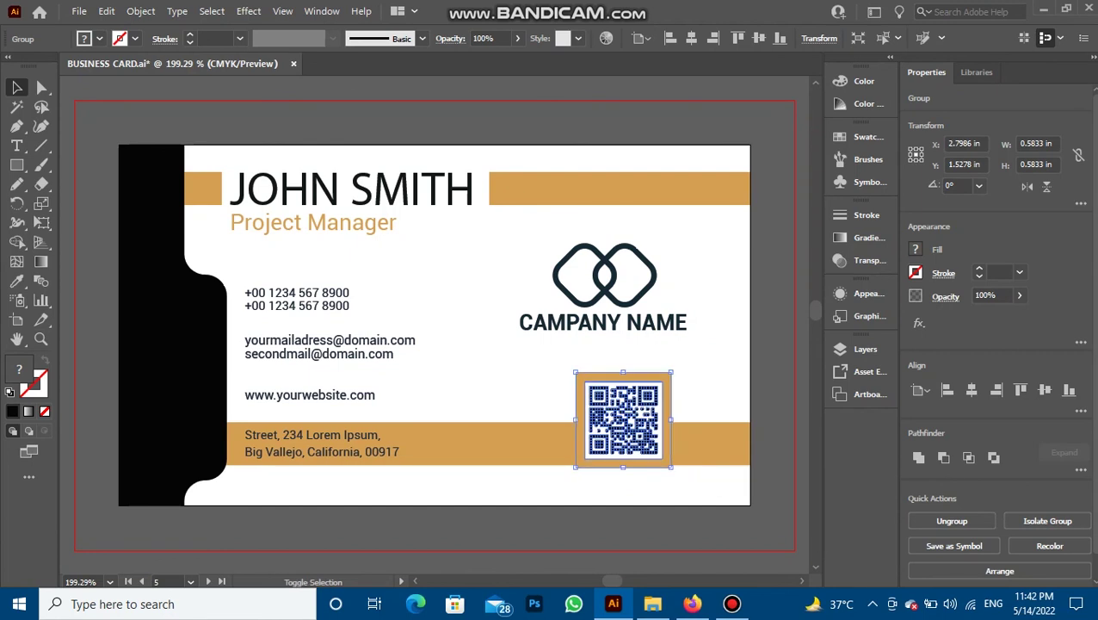
{"action": "left_click_drag", "start_coordinate": [663, 417], "coordinate": [684, 418]}
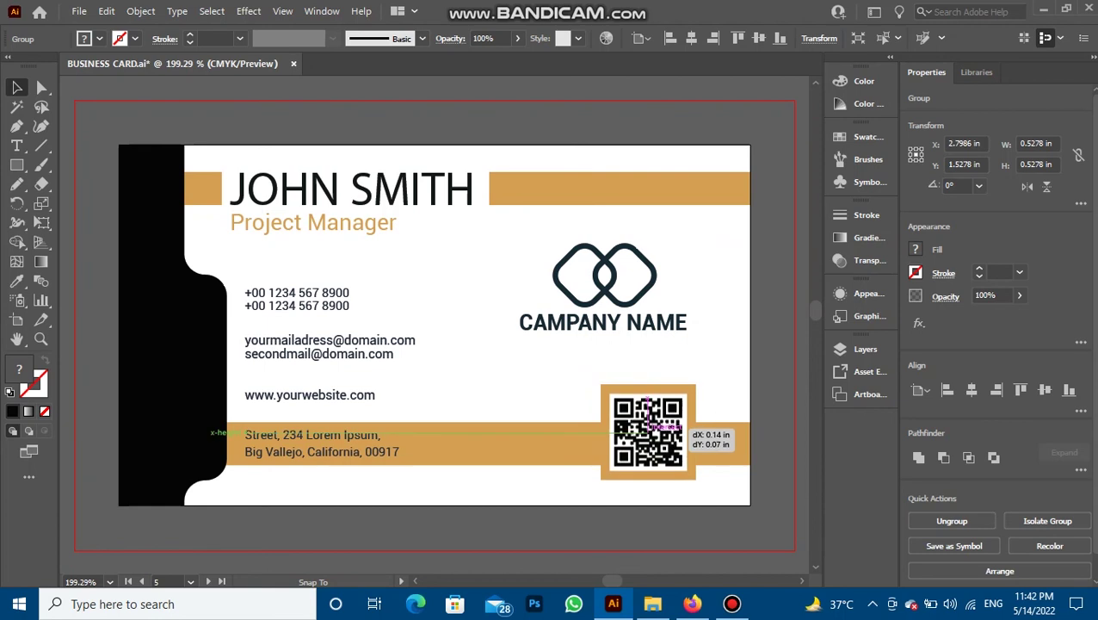
{"action": "mouse_move", "coordinate": [683, 418]}
{"action": "left_mouse_down"}
{"action": "mouse_move", "coordinate": [686, 443]}
{"action": "mouse_move", "coordinate": [630, 431]}
{"action": "left_mouse_up"}
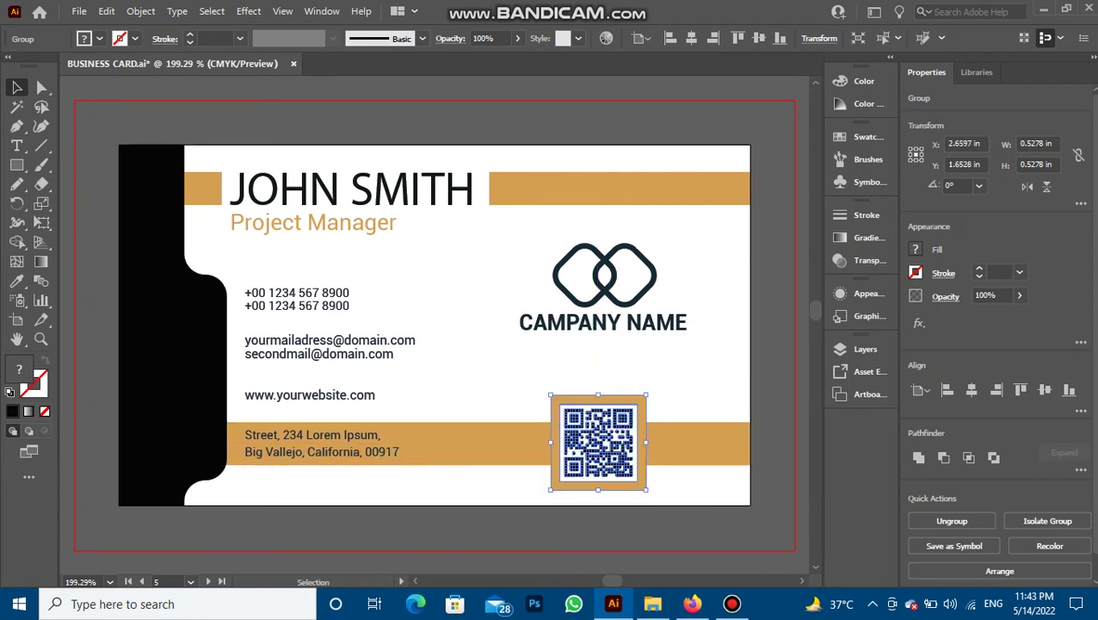
{"action": "key", "text": "ctrl+shift+a"}
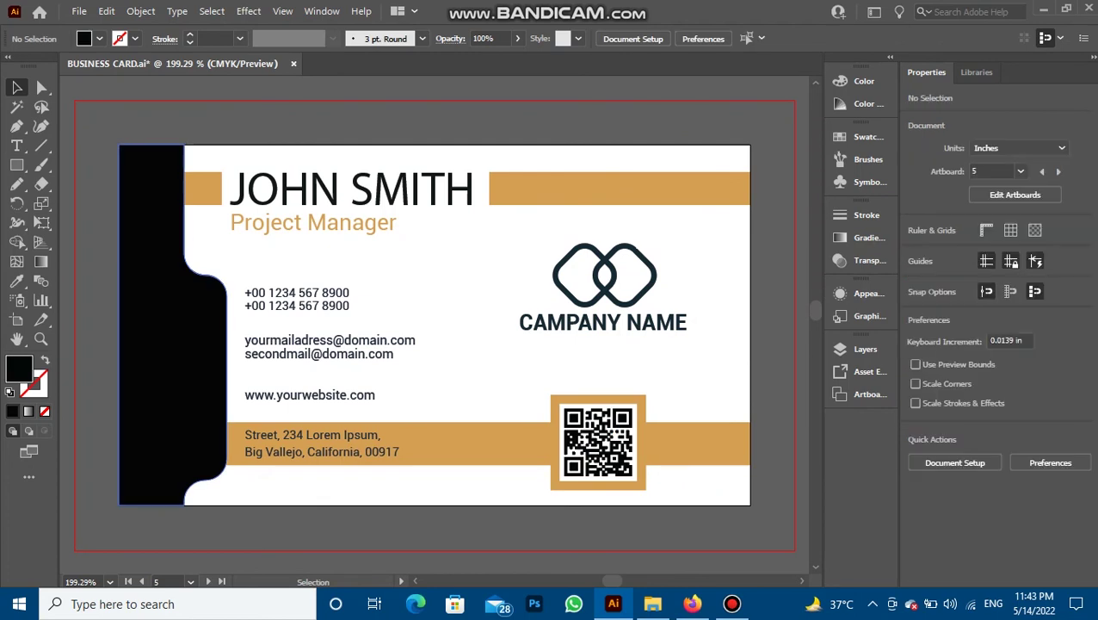
Step: Bring the top-left gold bar in front of the black left panel, then select the card background
{"action": "left_click", "coordinate": [152, 344]}
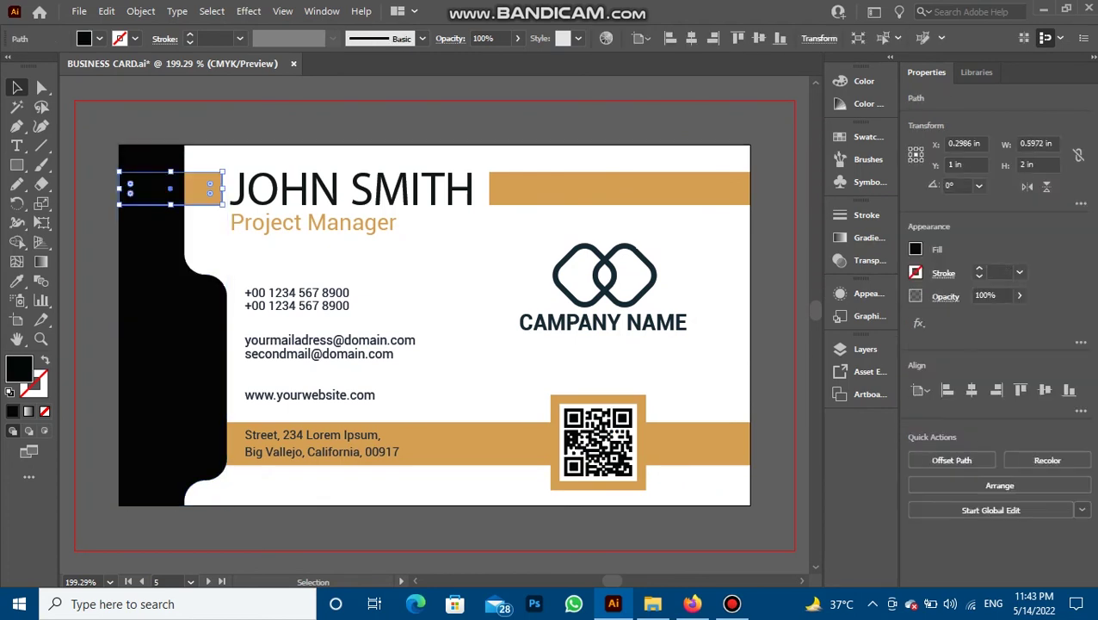
{"action": "left_click", "coordinate": [206, 186]}
{"action": "right_click", "coordinate": [206, 183]}
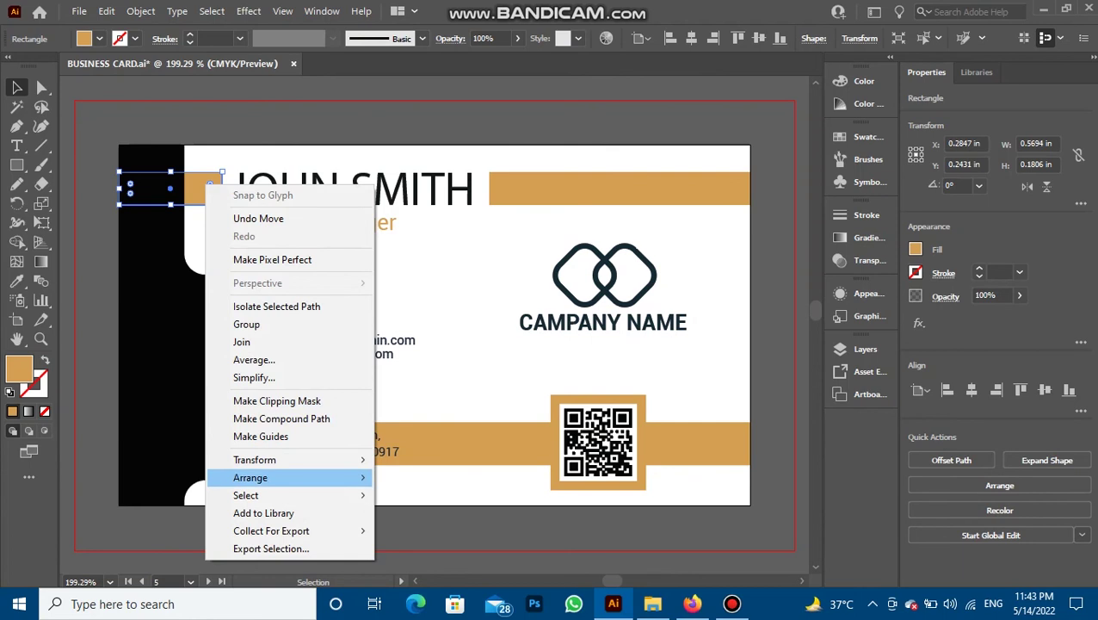
{"action": "mouse_move", "coordinate": [251, 478]}
{"action": "left_click", "coordinate": [429, 478]}
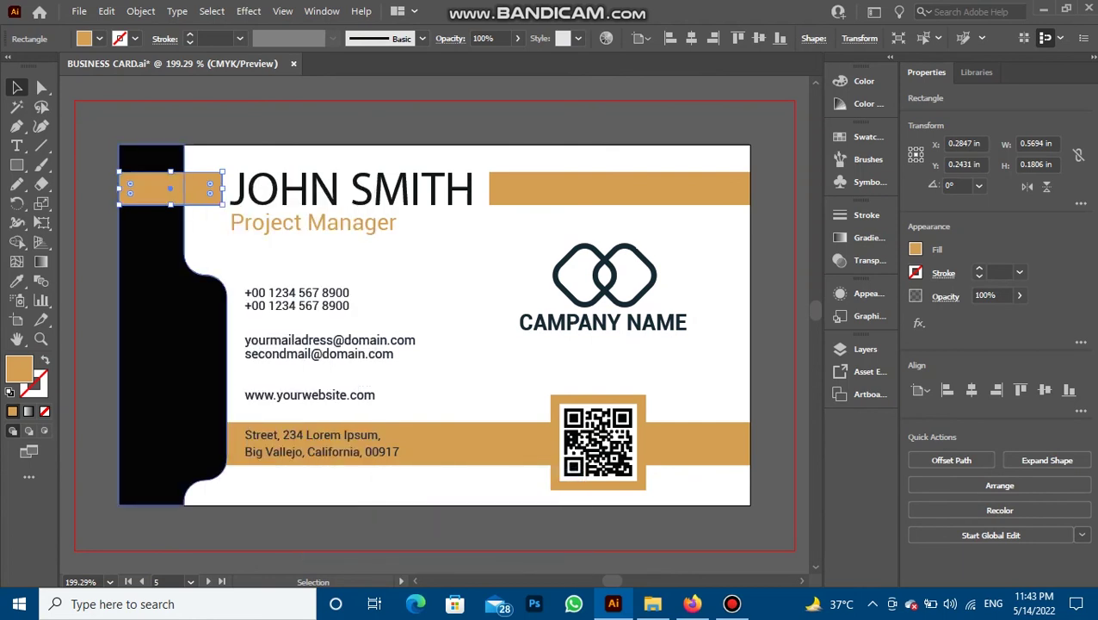
{"action": "left_click", "coordinate": [434, 325]}
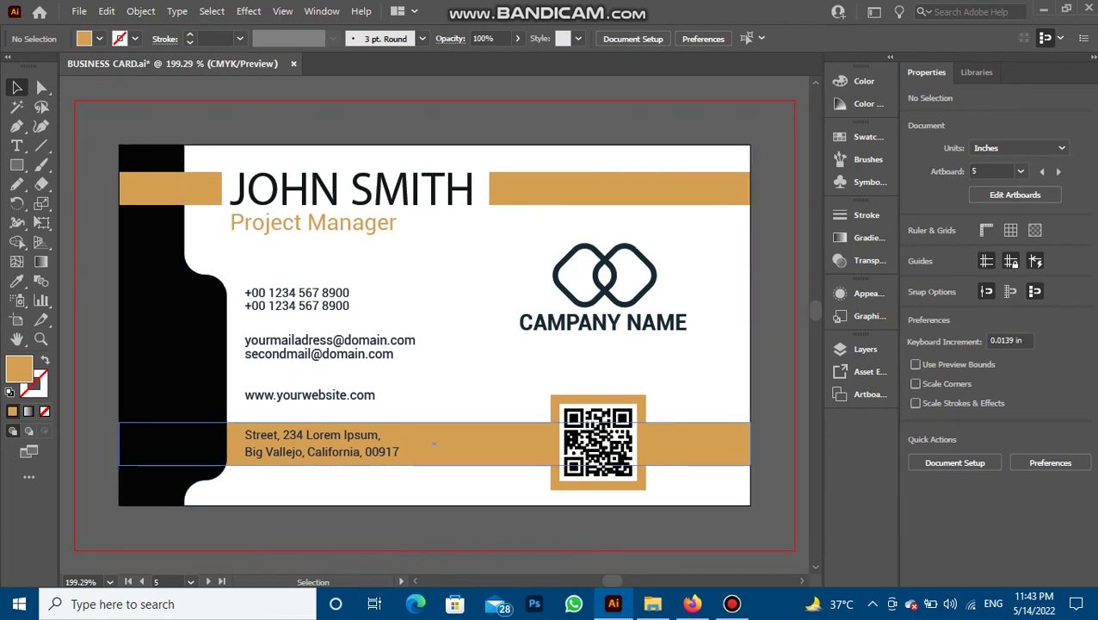
{"action": "left_click", "coordinate": [151, 345]}
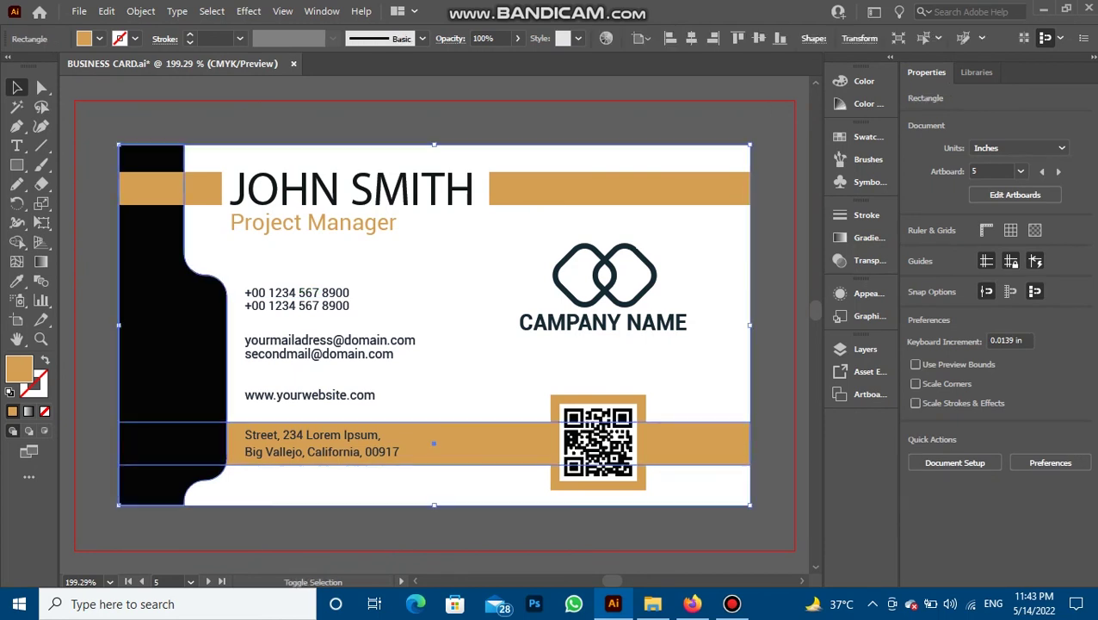
{"action": "right_click", "coordinate": [401, 482]}
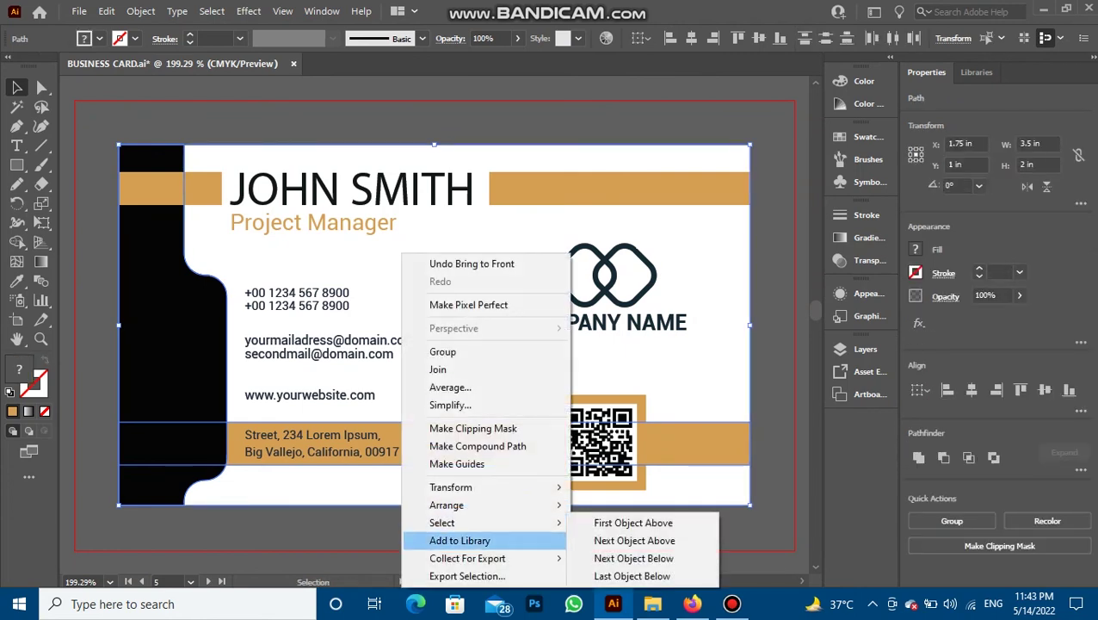
{"action": "mouse_move", "coordinate": [482, 505]}
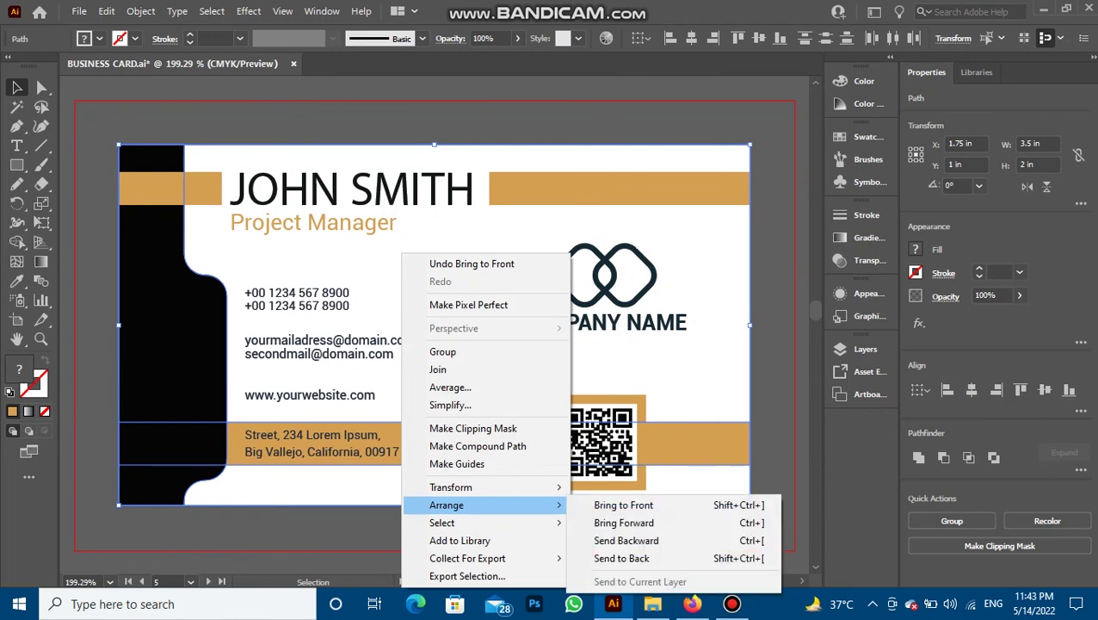
Step: Send the card background to the back and give the left panel the logo's dark navy
{"action": "left_click", "coordinate": [629, 558]}
{"action": "key", "text": "ctrl+shift+a"}
{"action": "left_click", "coordinate": [151, 327]}
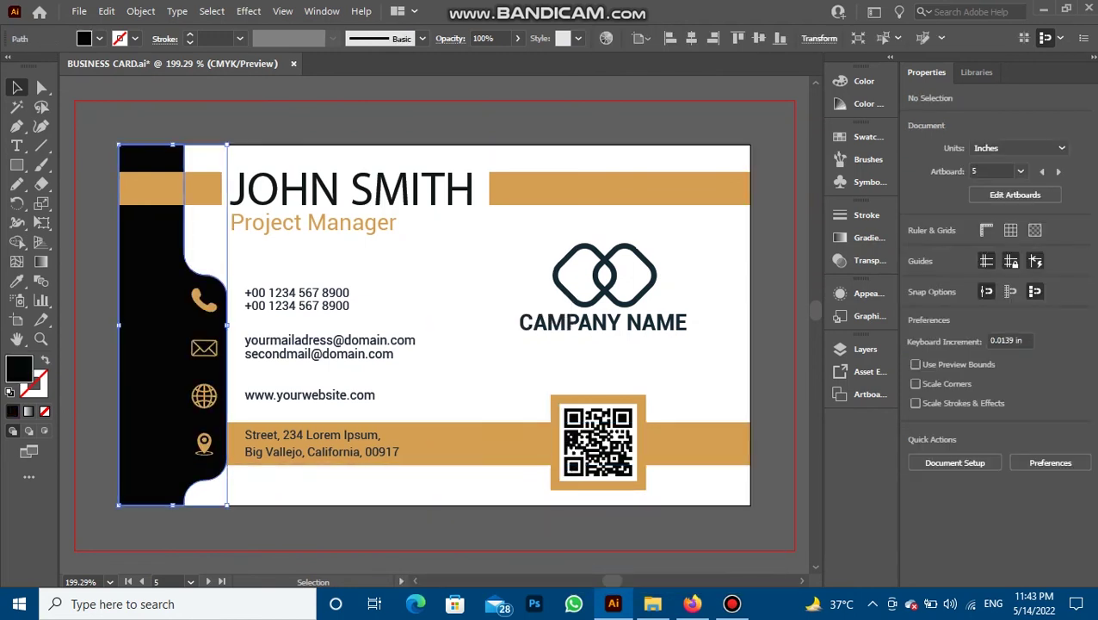
{"action": "key", "text": "i"}
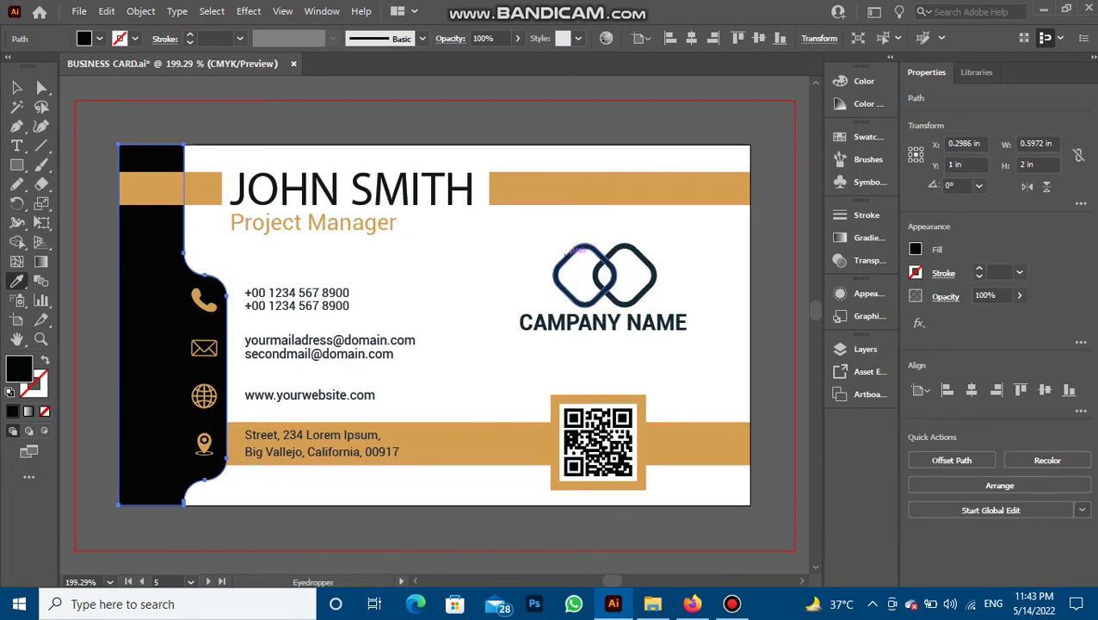
{"action": "left_click", "coordinate": [565, 256]}
{"action": "left_click", "coordinate": [16, 87]}
{"action": "left_click", "coordinate": [101, 396]}
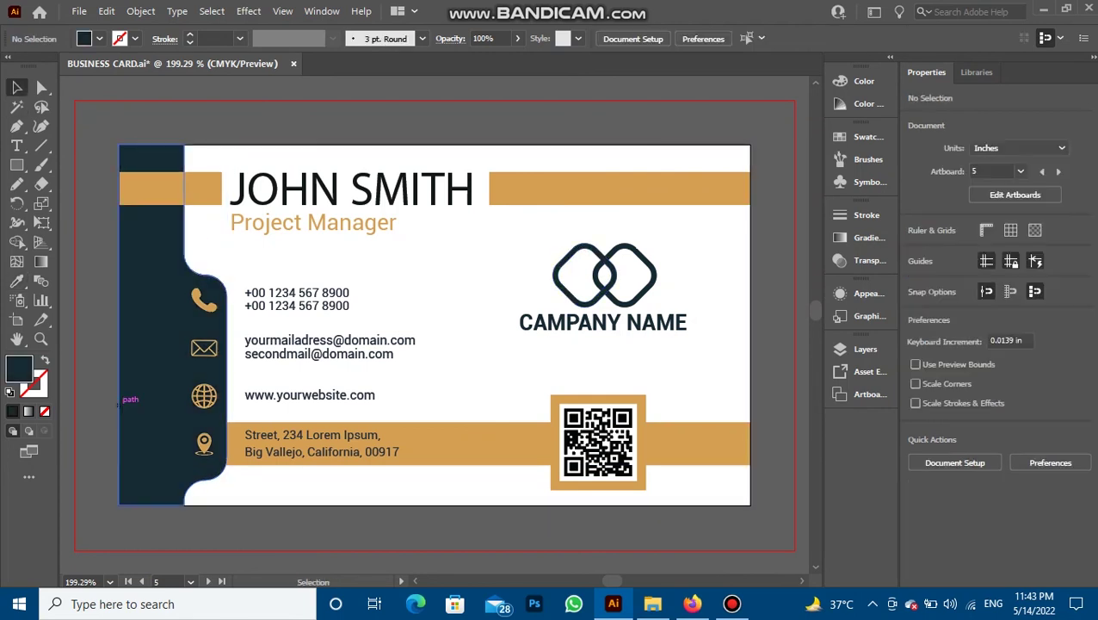